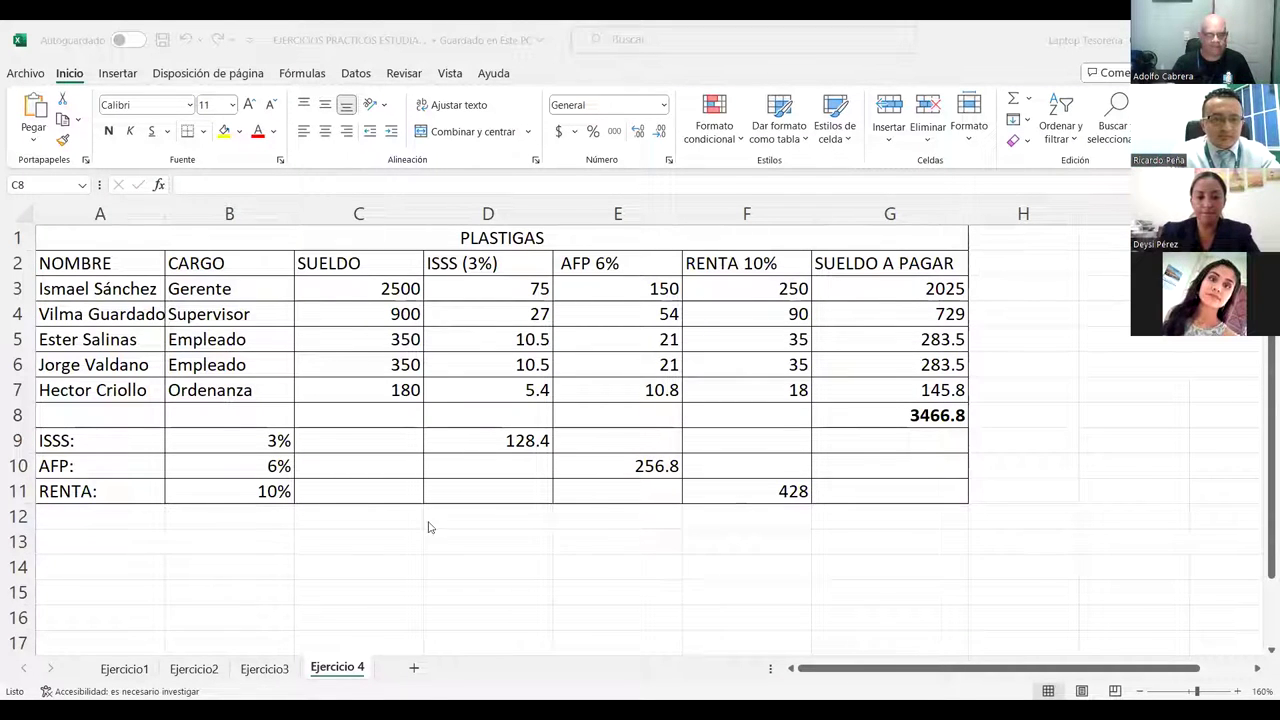
Step: Open the Ejercicio3 sheet and compare the formulas in cells B2, B3 and C2 of the multiplication table
left_click(264, 668)
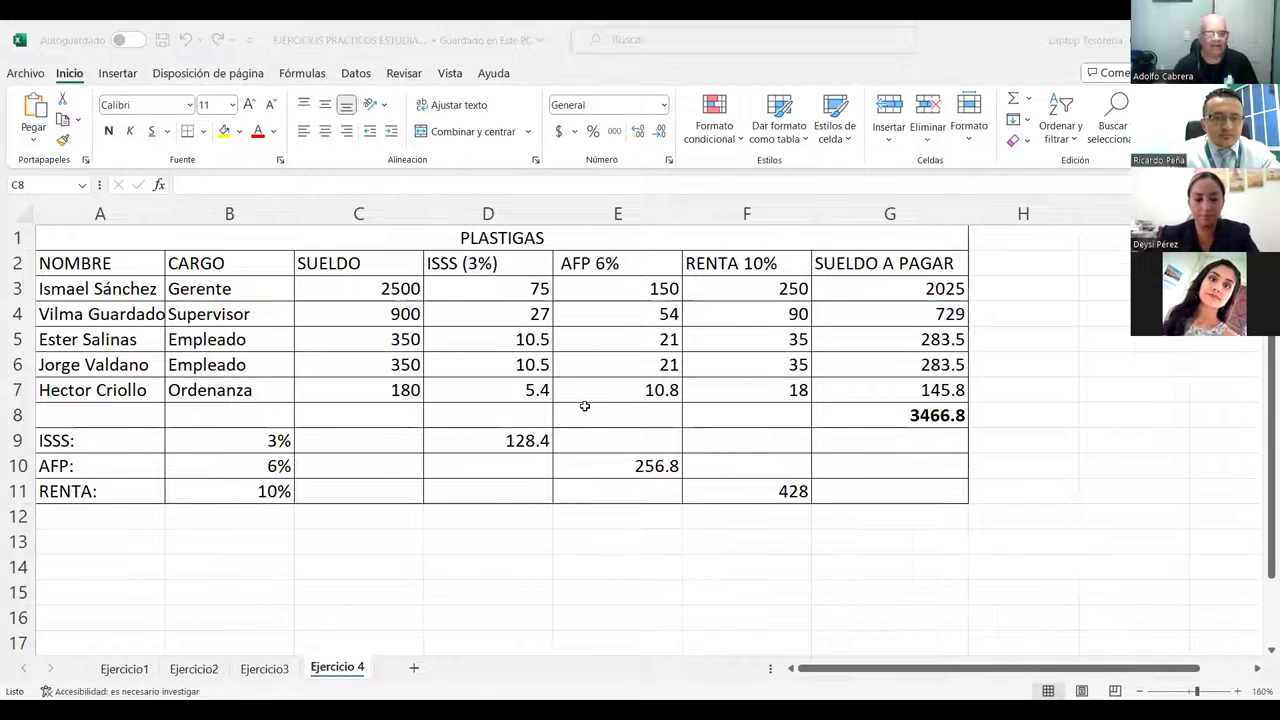
left_click(146, 281)
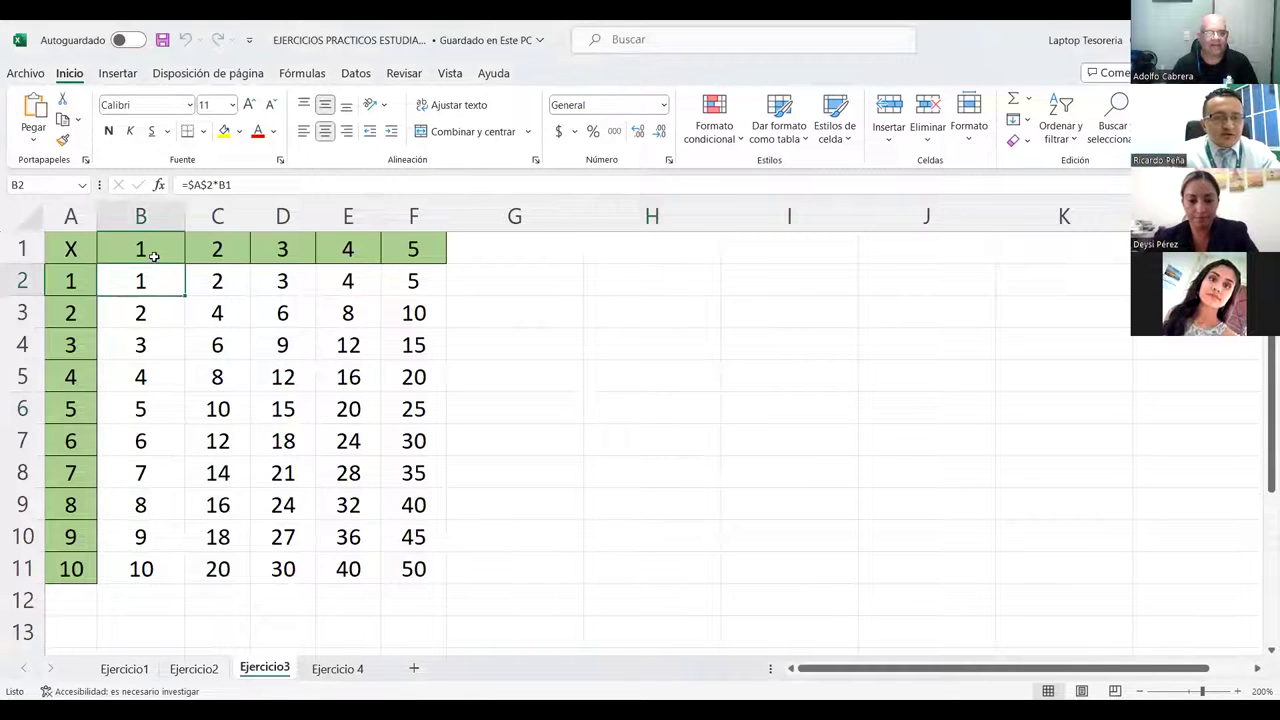
left_click(144, 313)
left_click(141, 281)
left_click(144, 313)
left_click(146, 288)
left_click(151, 314)
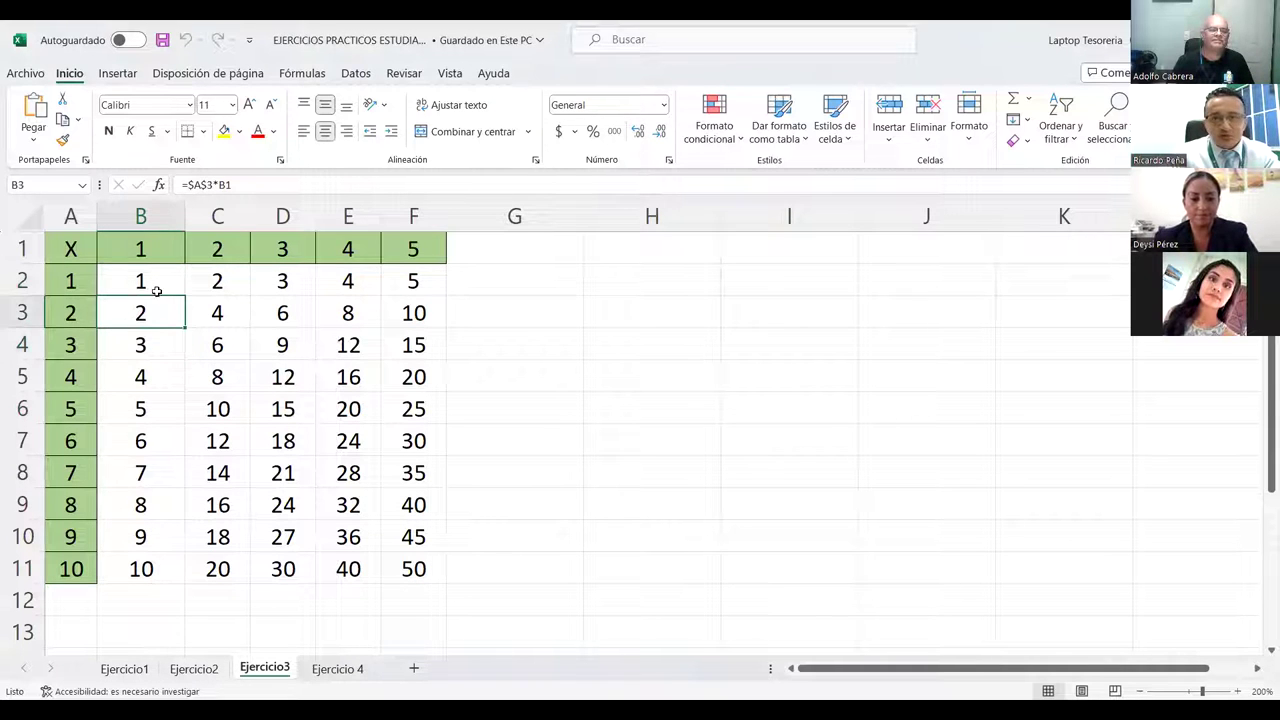
left_click(150, 281)
left_click(143, 310)
left_click(141, 284)
left_click(141, 312)
left_click(140, 281)
left_click(150, 307)
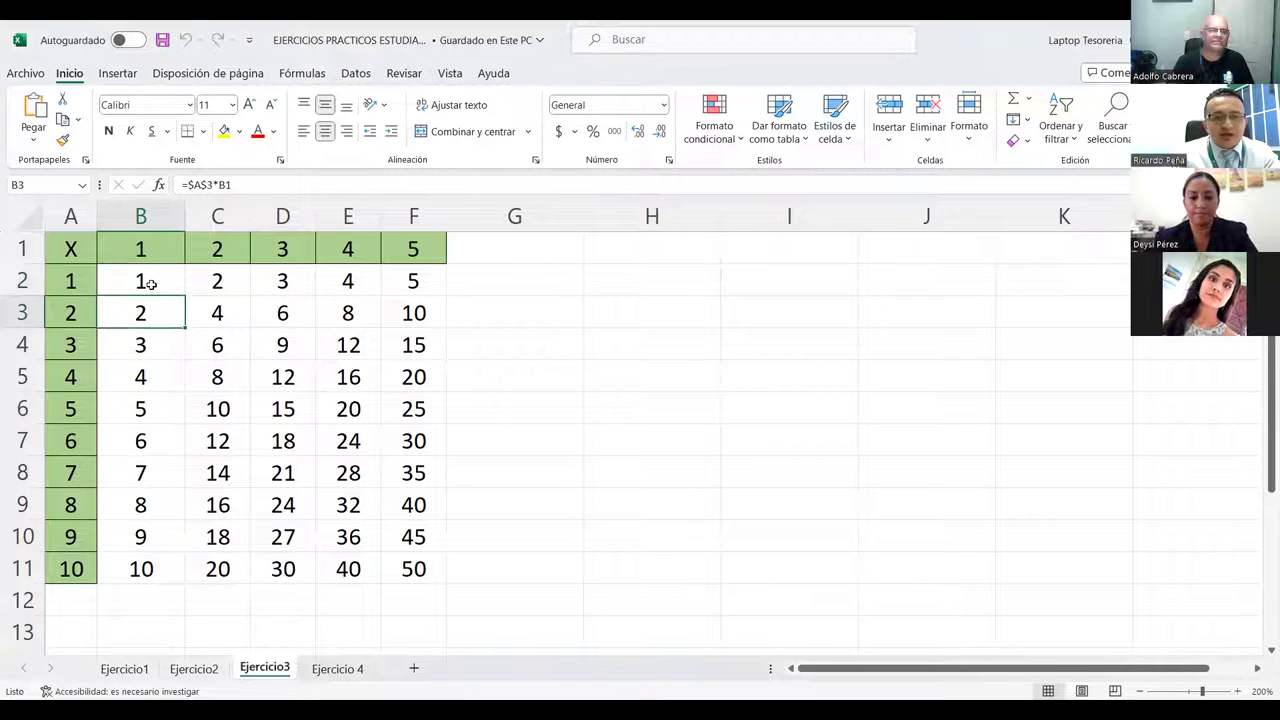
left_click(145, 285)
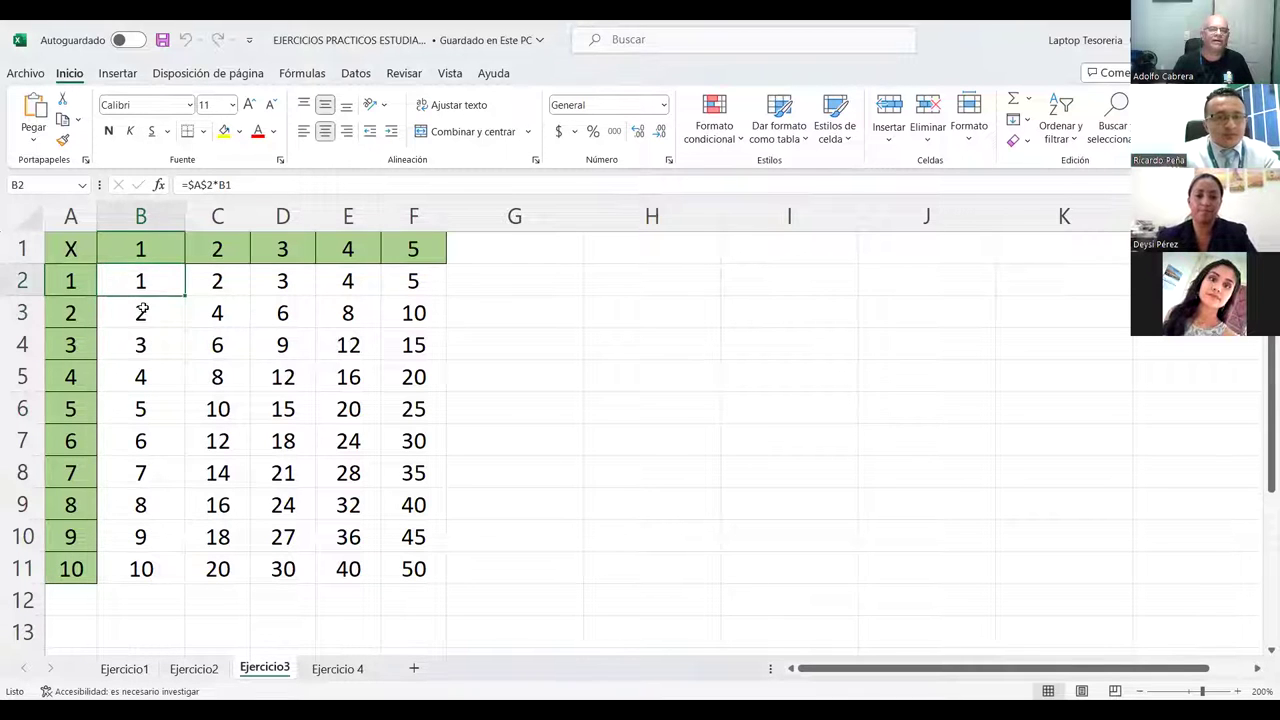
key("Right")
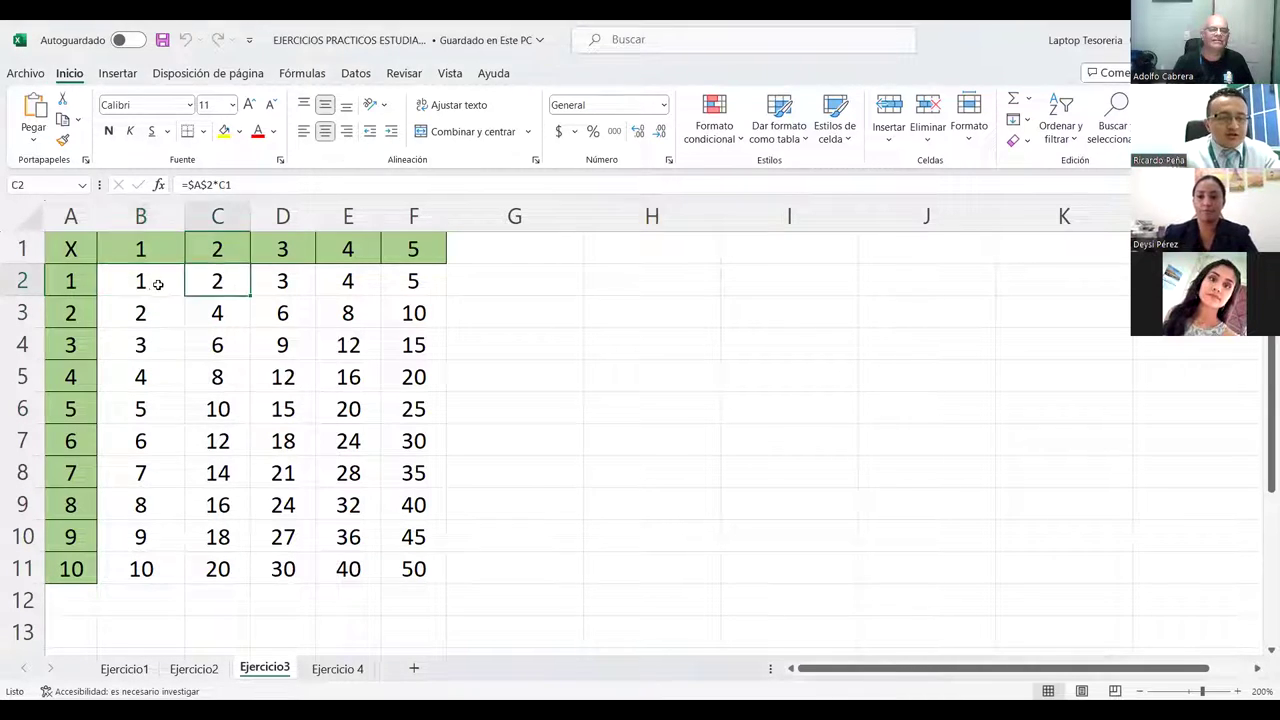
left_click(150, 283)
left_click(142, 310)
left_click(142, 283)
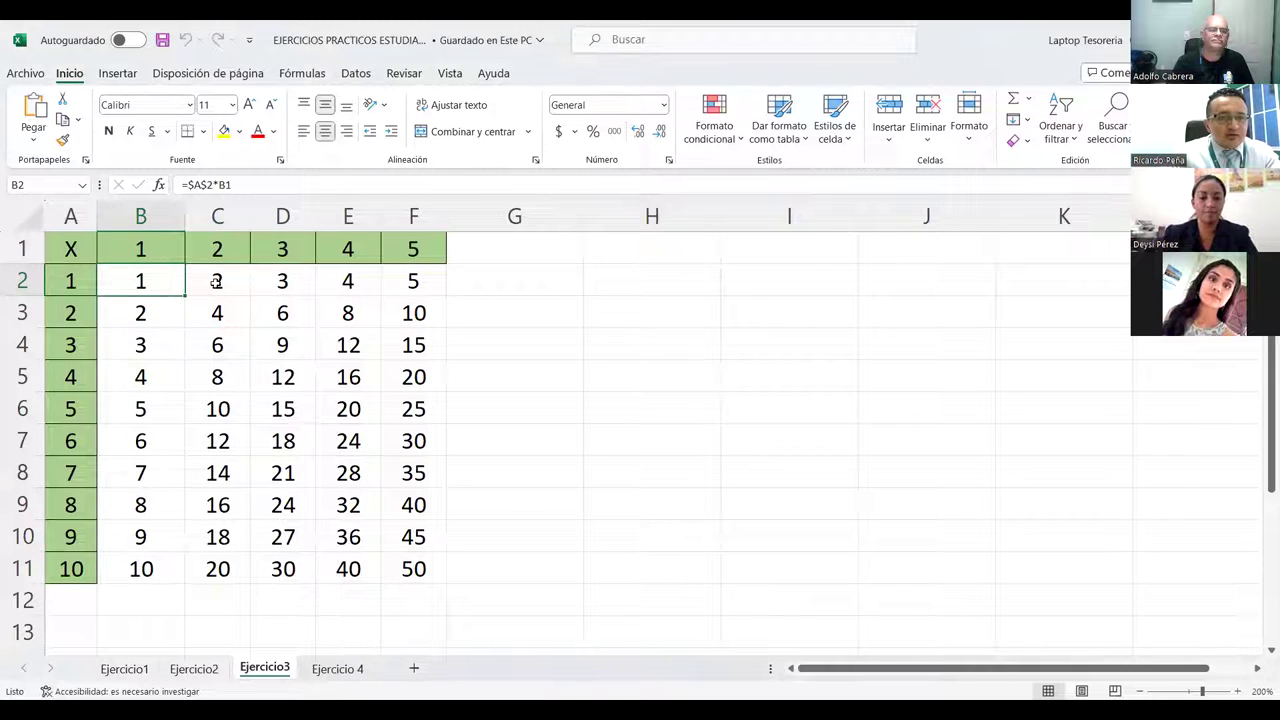
left_click(157, 311)
key("Up")
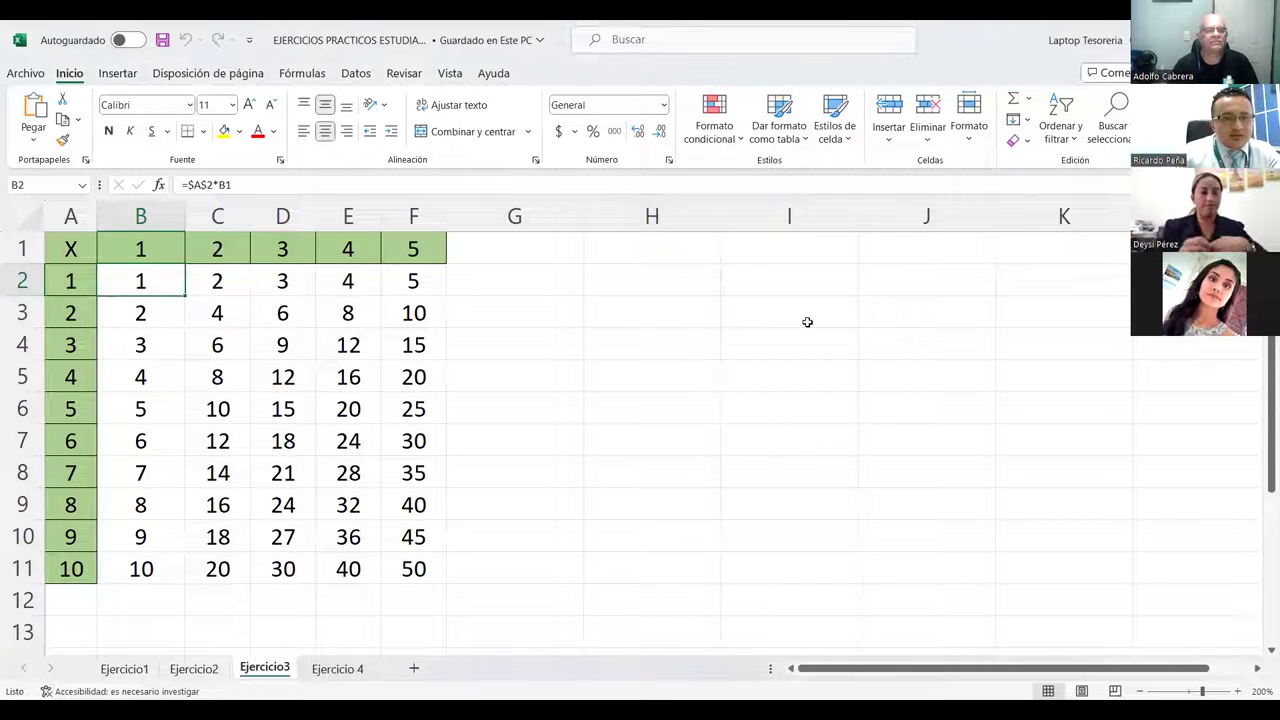
Step: Examine the factor cells A2 and B1 and the formulas along row 2 and down column B that use them
left_click(66, 282)
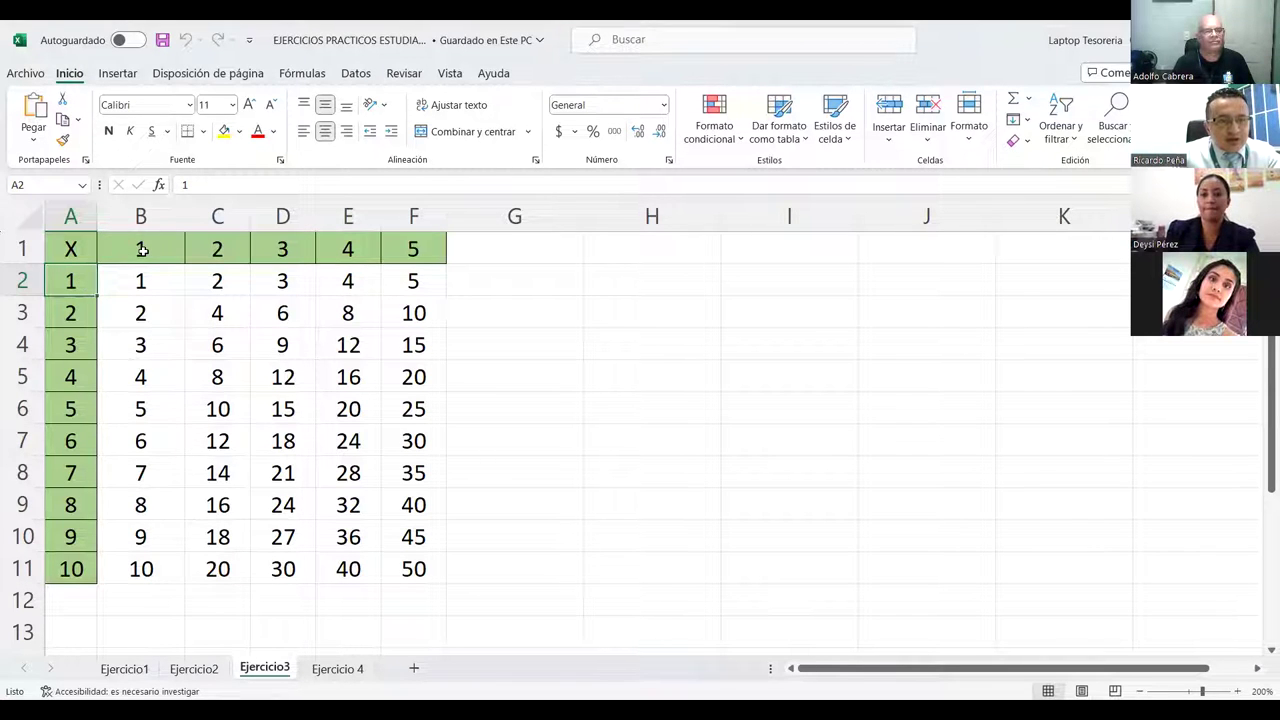
left_click(142, 250)
left_click(141, 267)
left_click(140, 262)
left_click(140, 278)
left_click(140, 262)
left_click(150, 290)
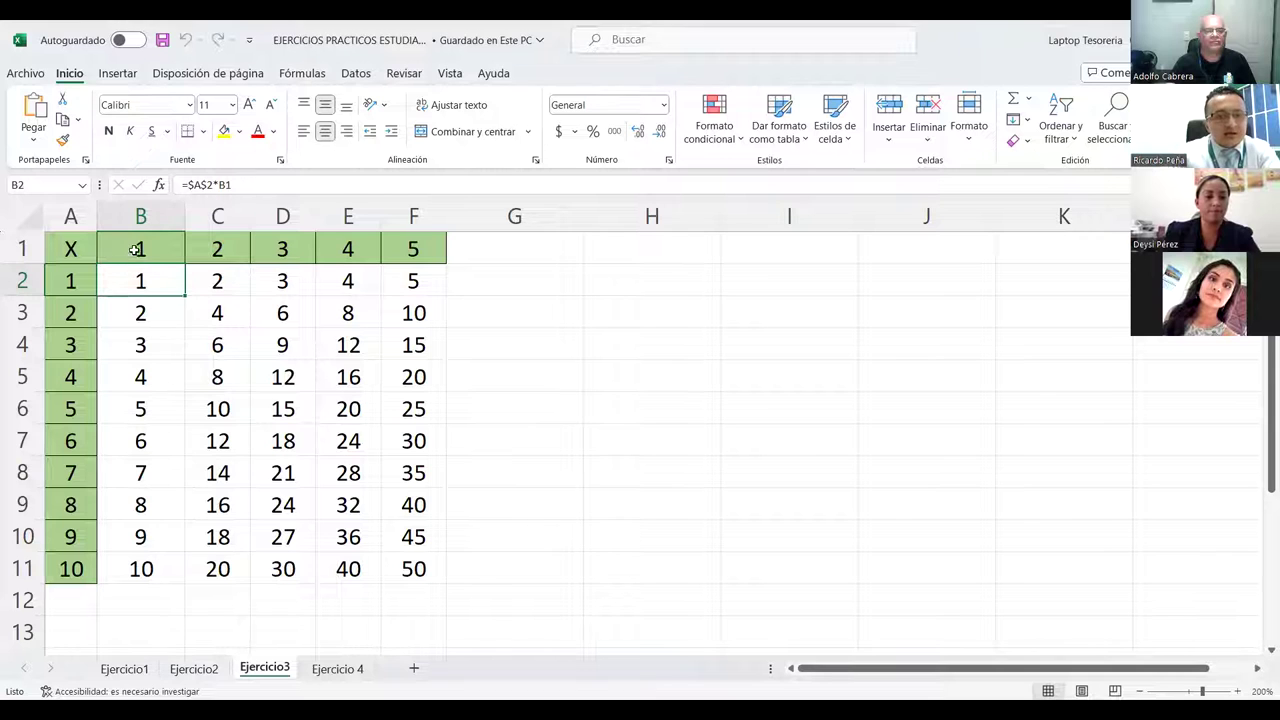
left_click(245, 284)
key("Right")
key("Right")
key("Right")
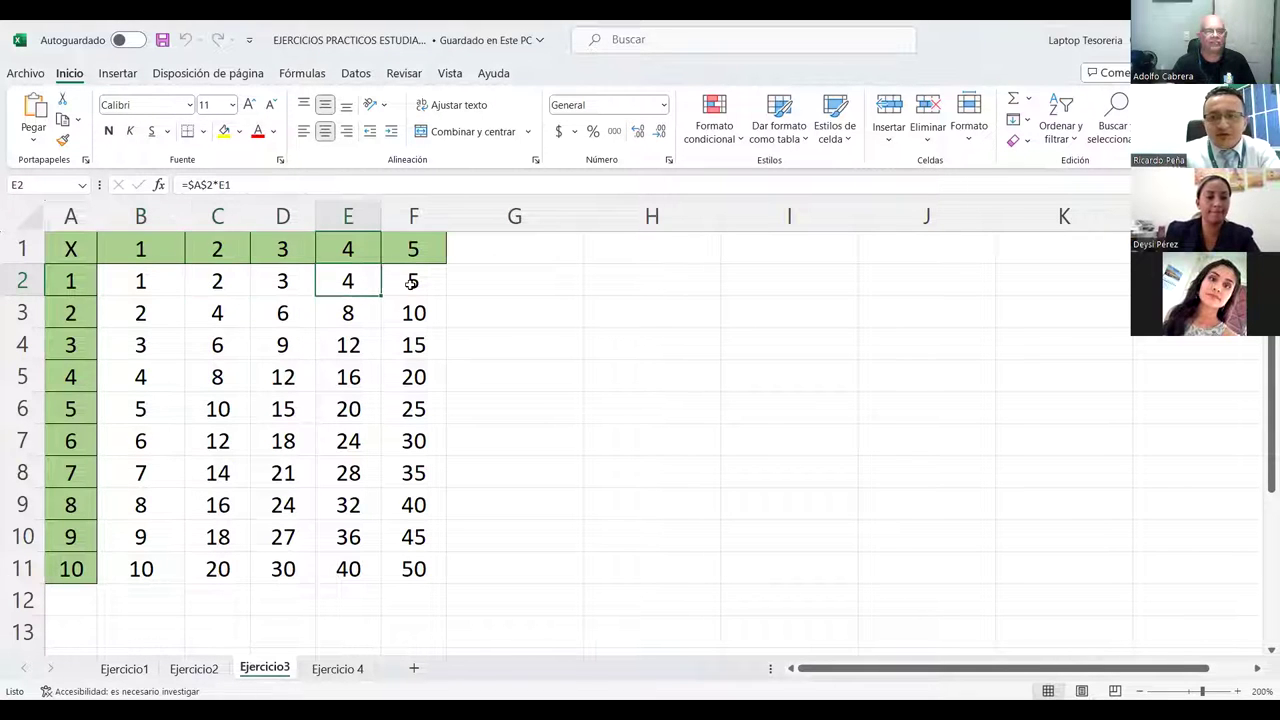
left_click(110, 285)
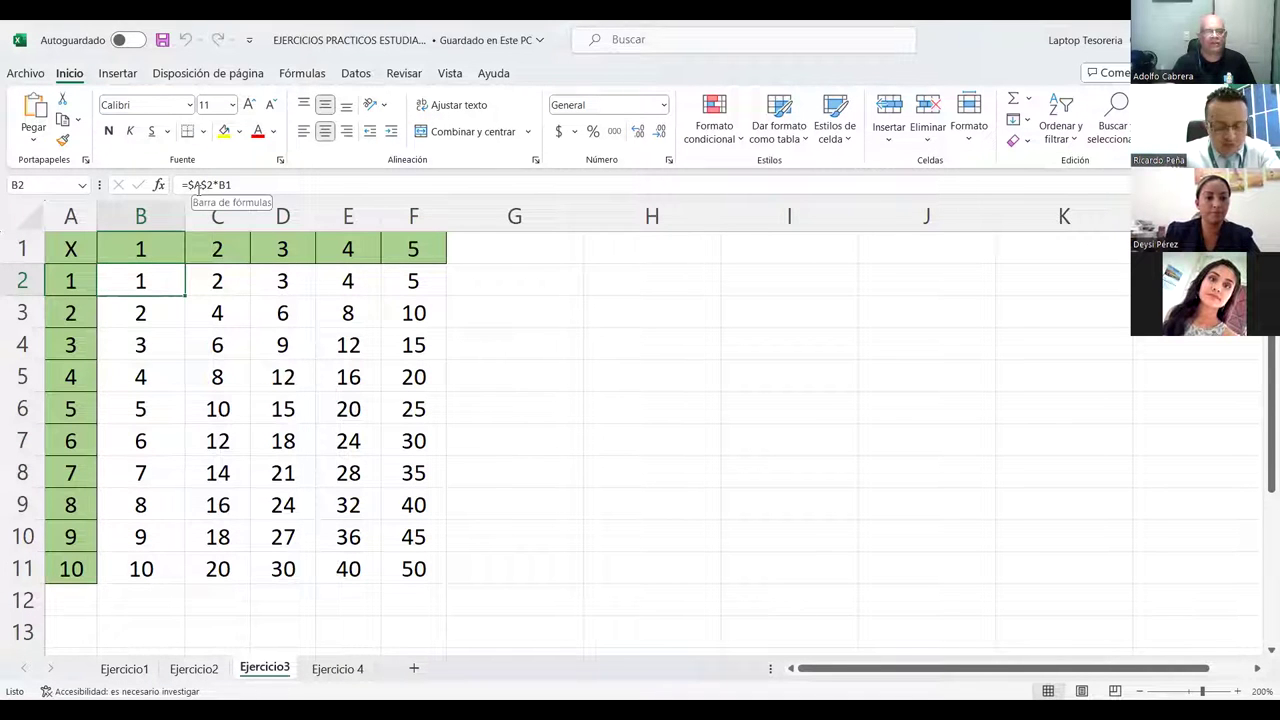
left_click(197, 184)
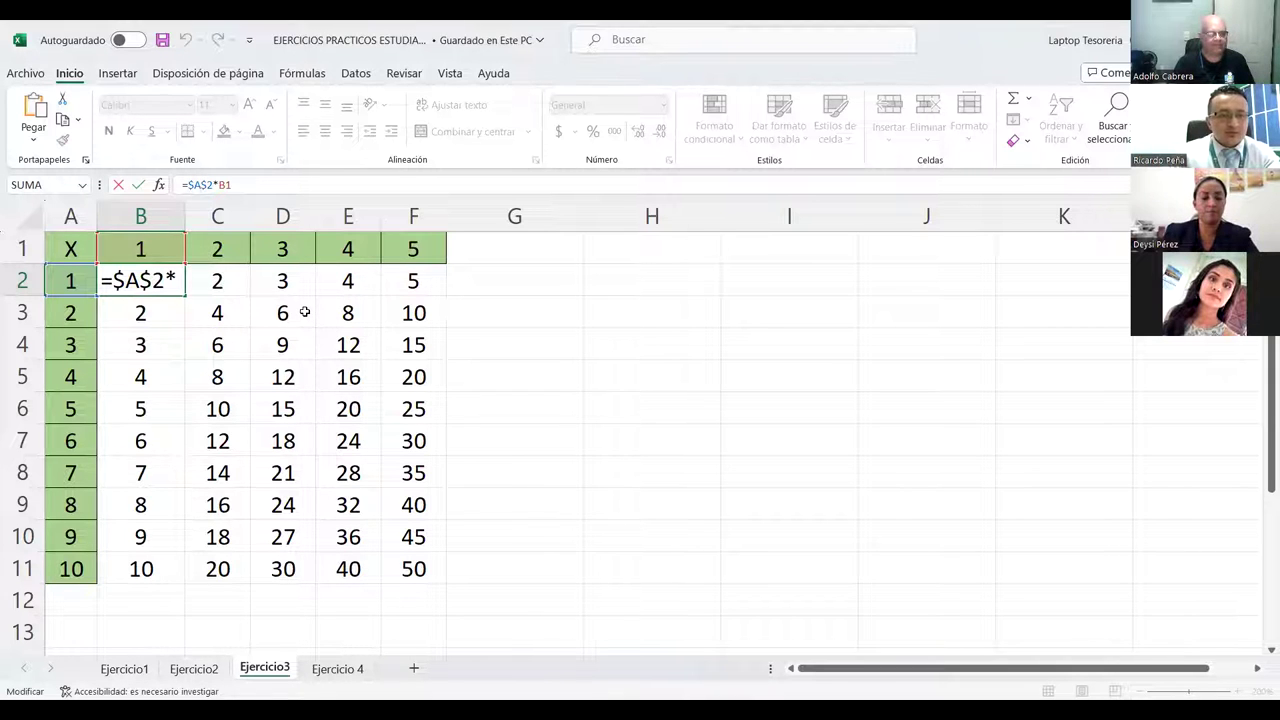
key("Escape")
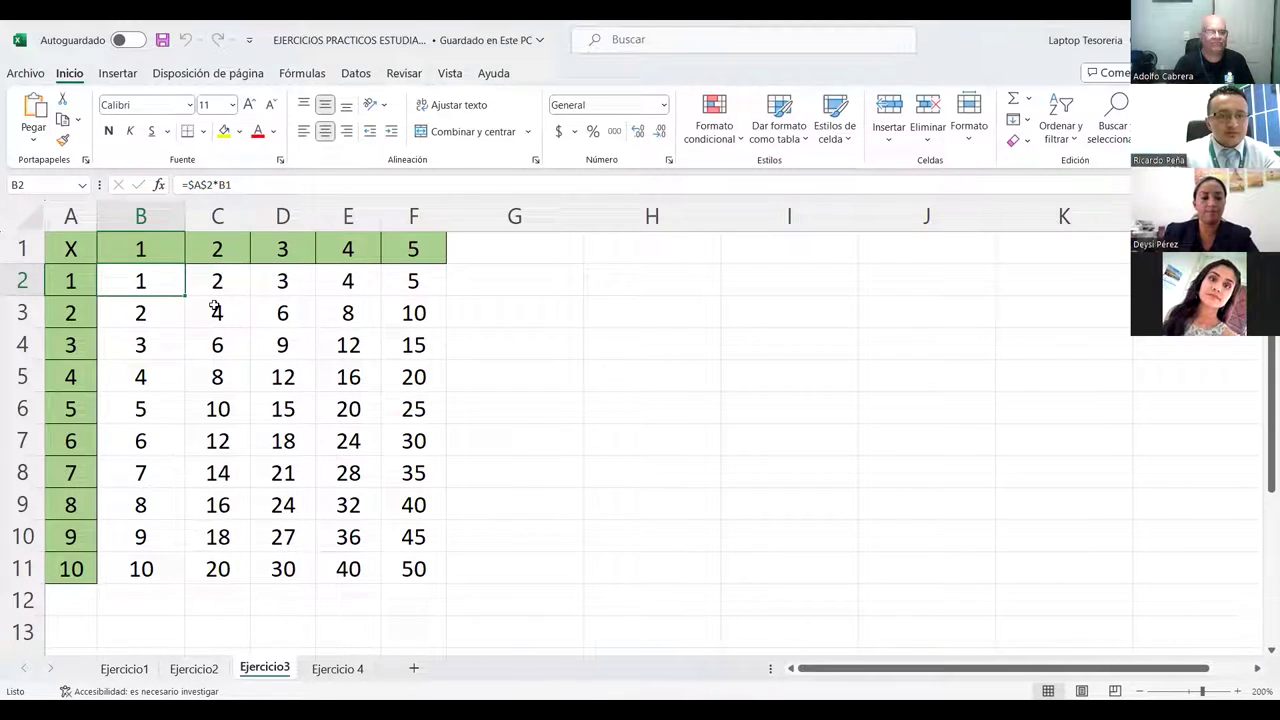
left_click(268, 284)
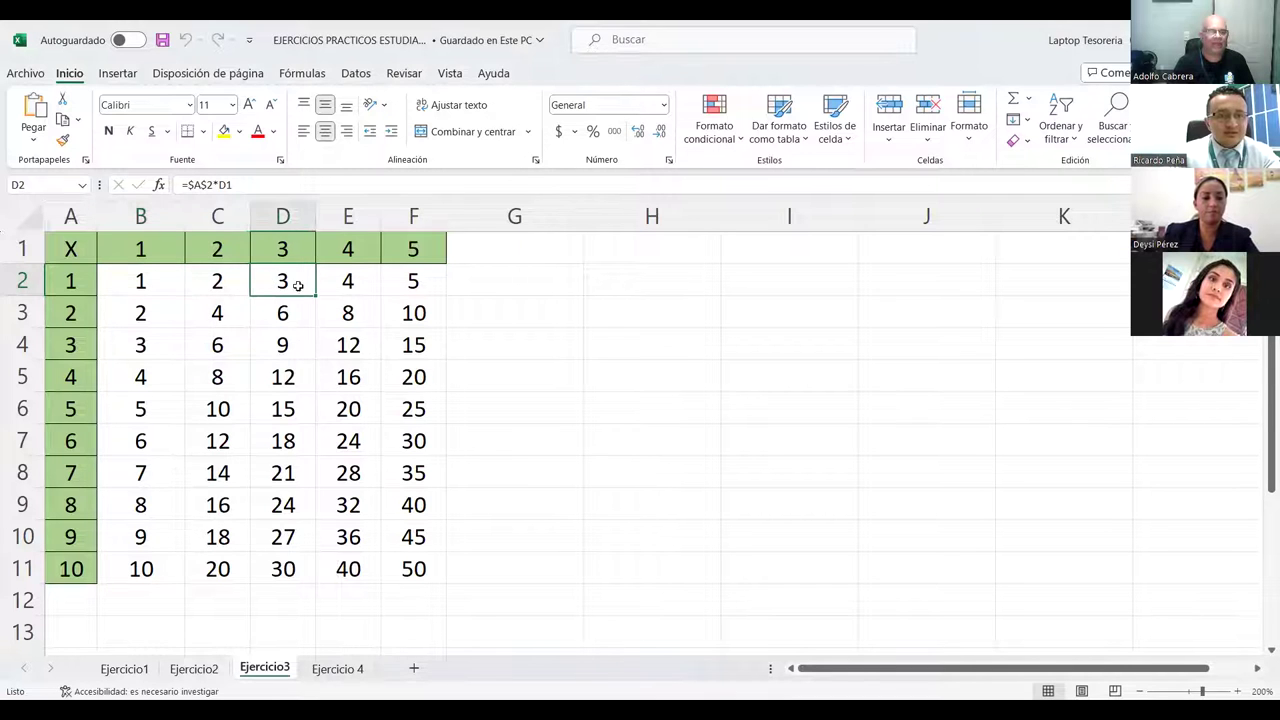
left_click(142, 342)
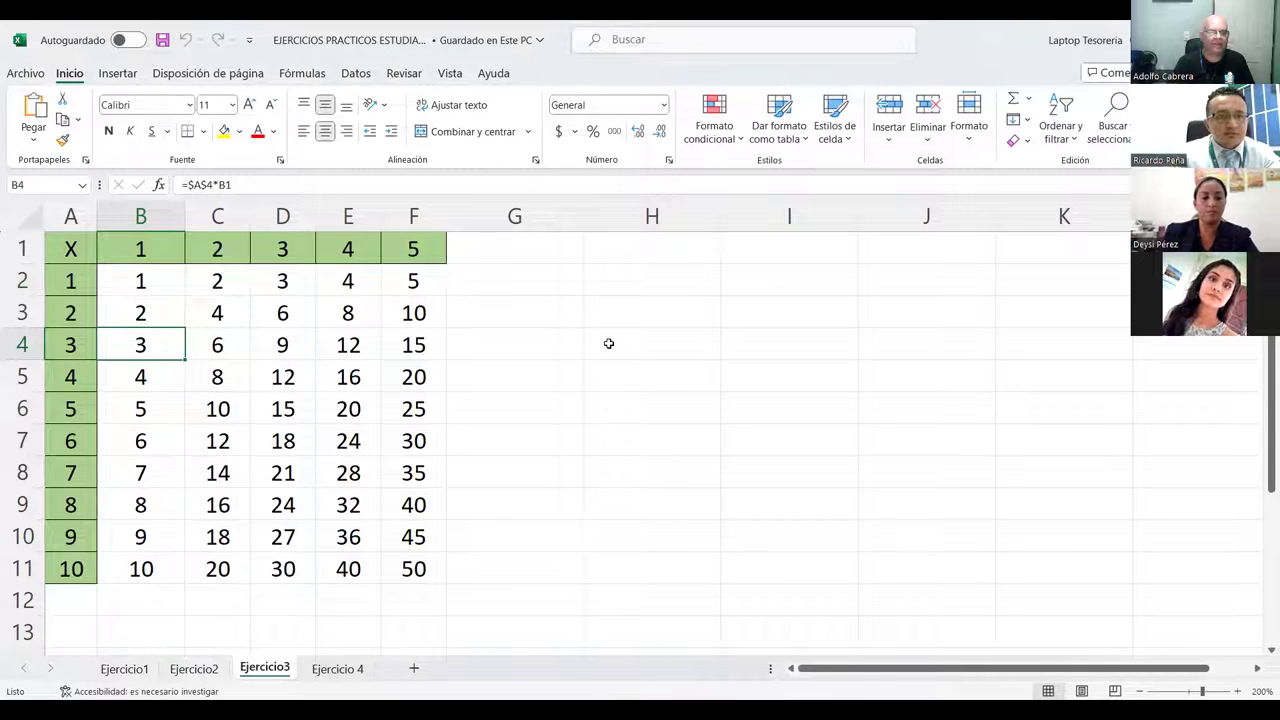
left_click(170, 316)
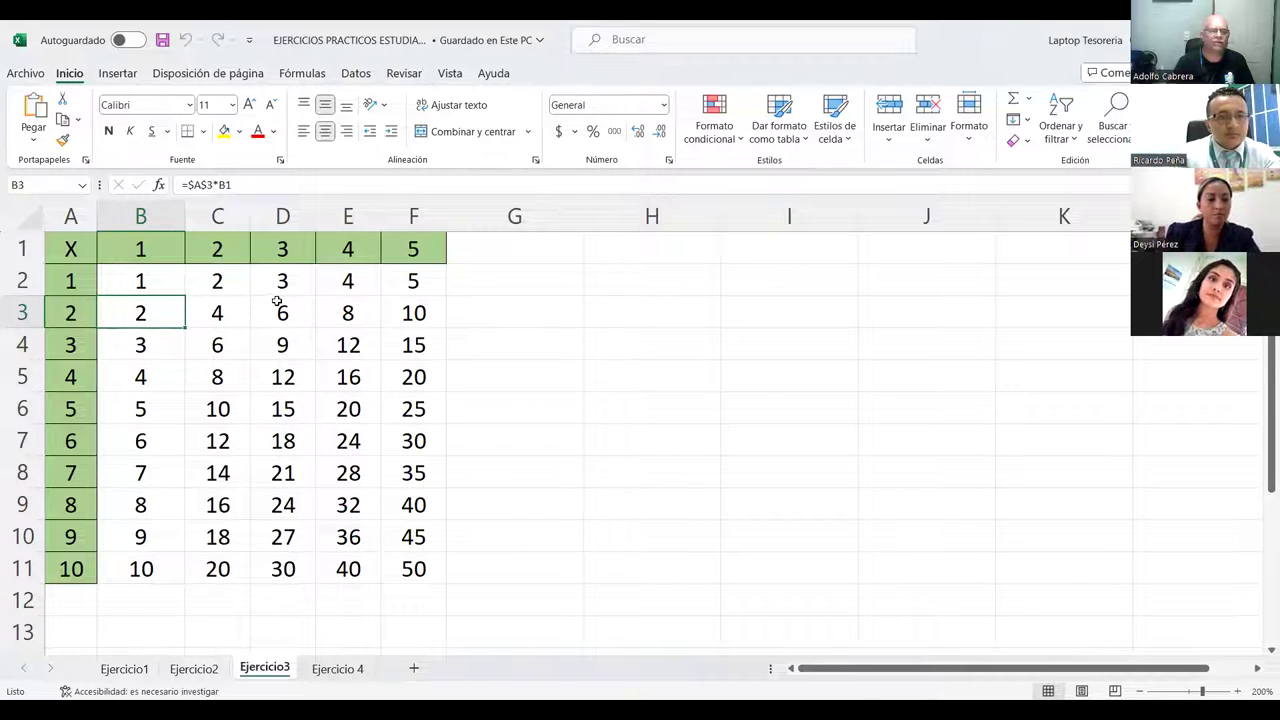
Step: Fill the formula in B3 across row 3 through F3
left_click(146, 287)
left_click(146, 313)
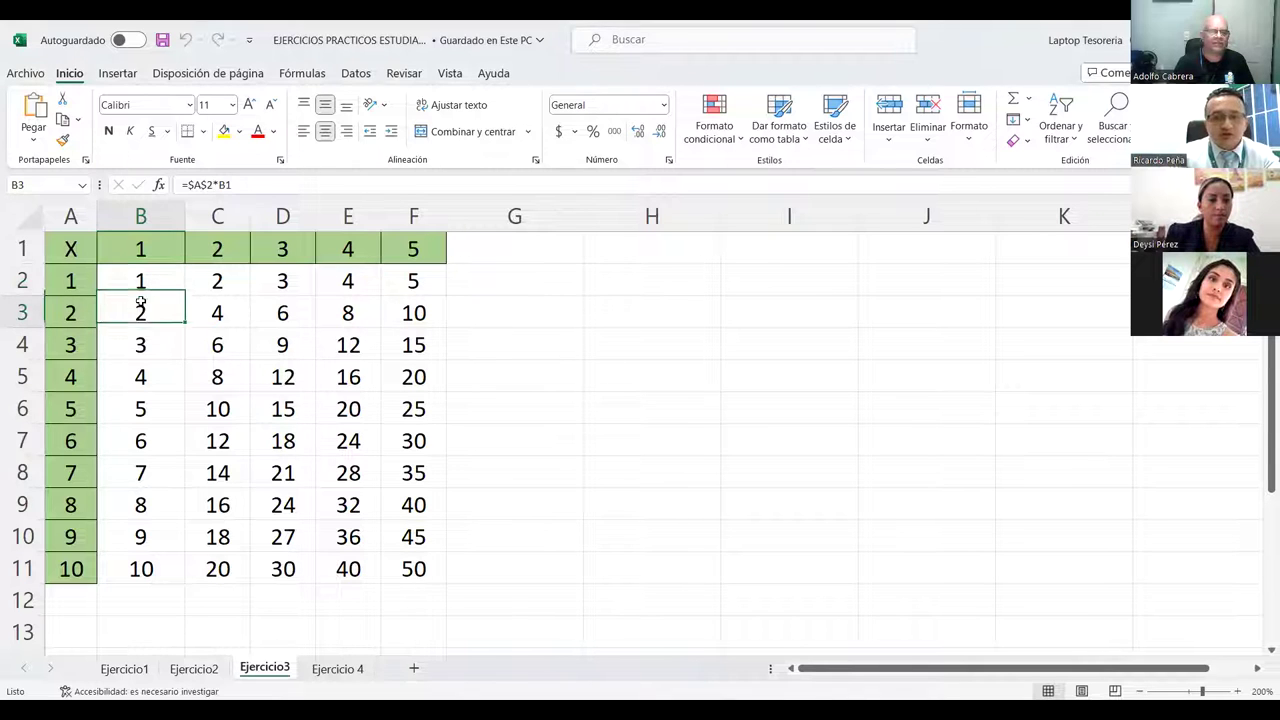
left_click_drag(190, 323, 430, 314)
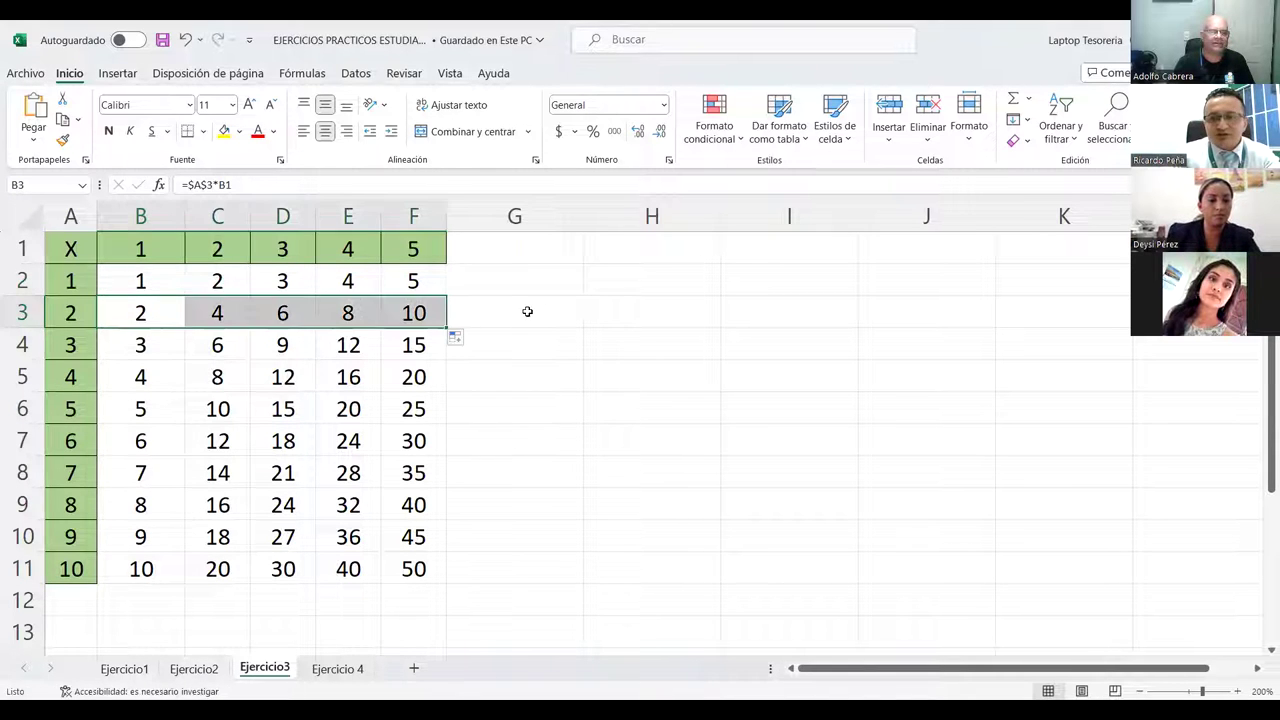
Step: Compare how the row reference changes between the formulas in cells B2, B3 and B4
left_click(140, 343)
key("Up")
key("Down")
key("Down")
key("Up")
key("Up")
key("Up")
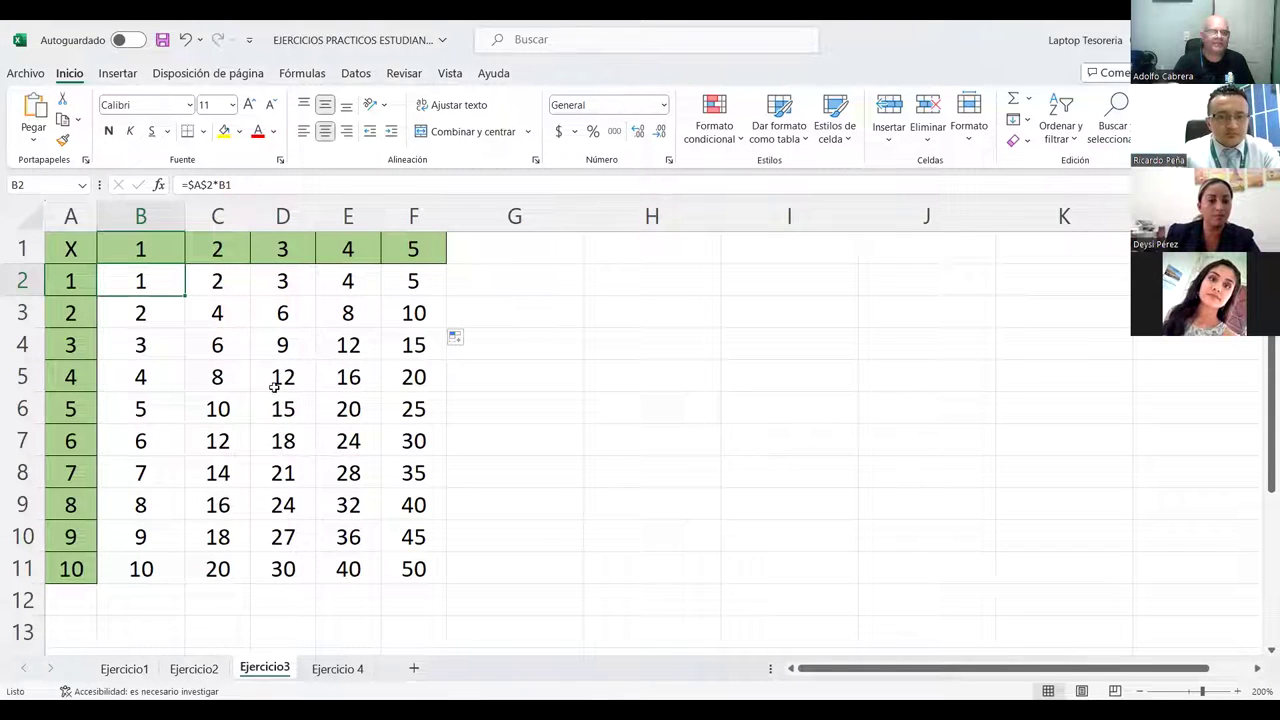
Step: Clear all multiplication results in the range B2:F11, keeping the green header row and column
left_click_drag(410, 568, 150, 282)
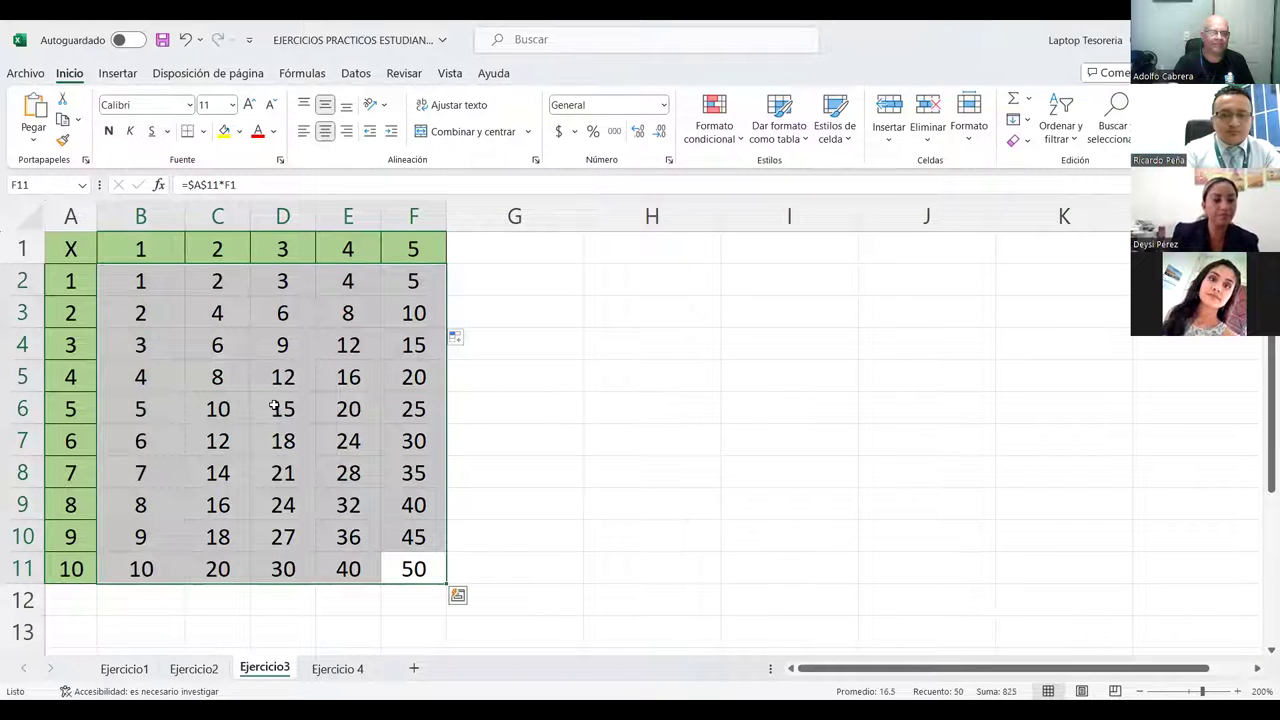
key("Delete")
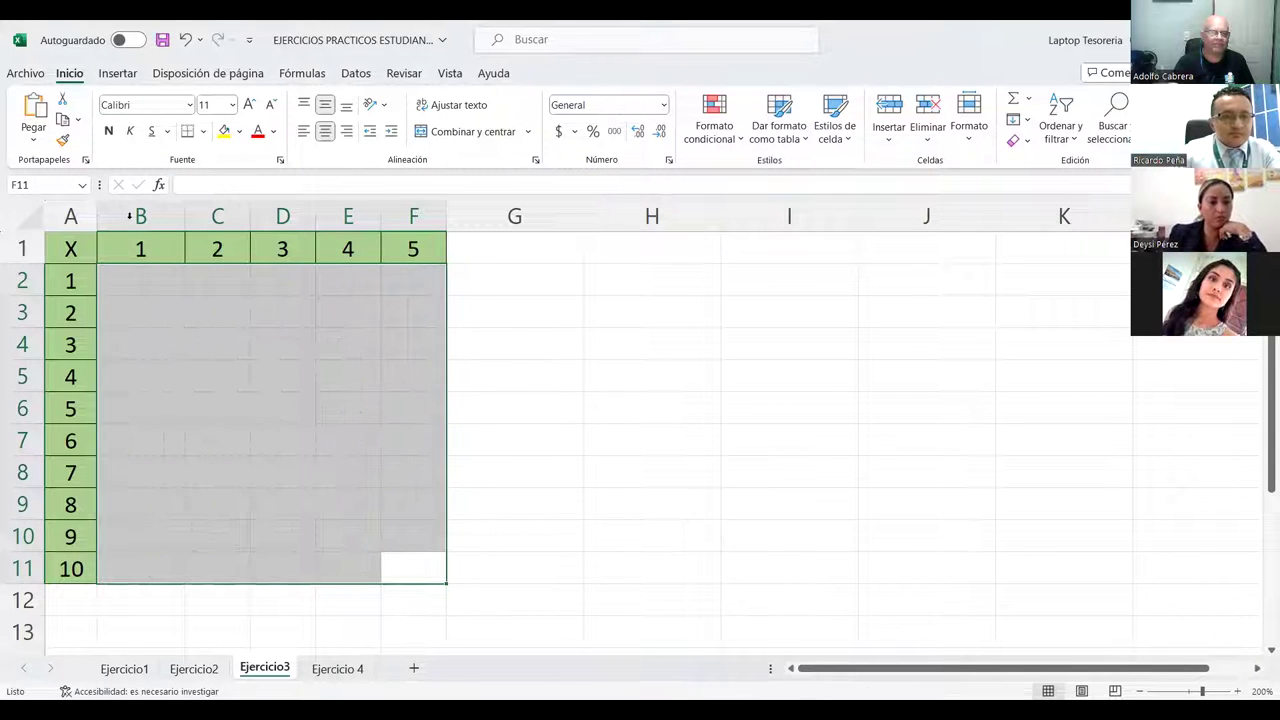
Step: Enter the formula =A2*$B$1 in cell B2, with an absolute reference to the column header B1
left_click(134, 289)
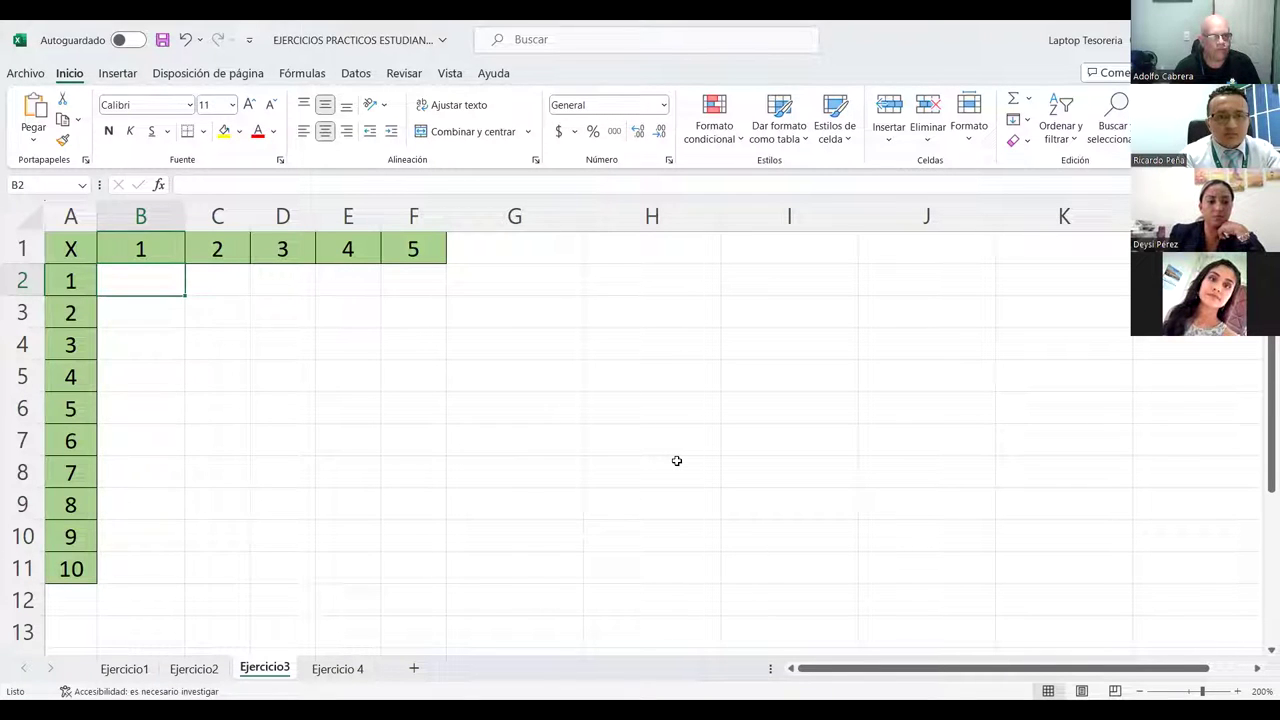
type("=")
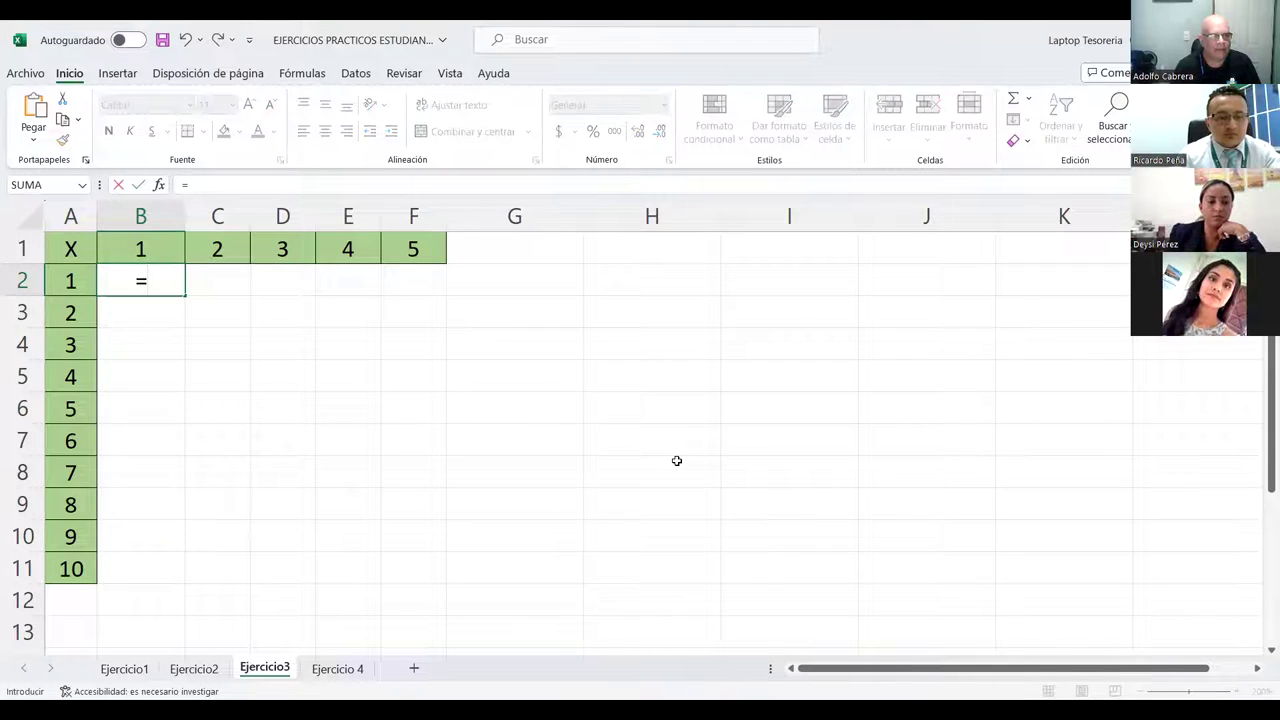
left_click(65, 281)
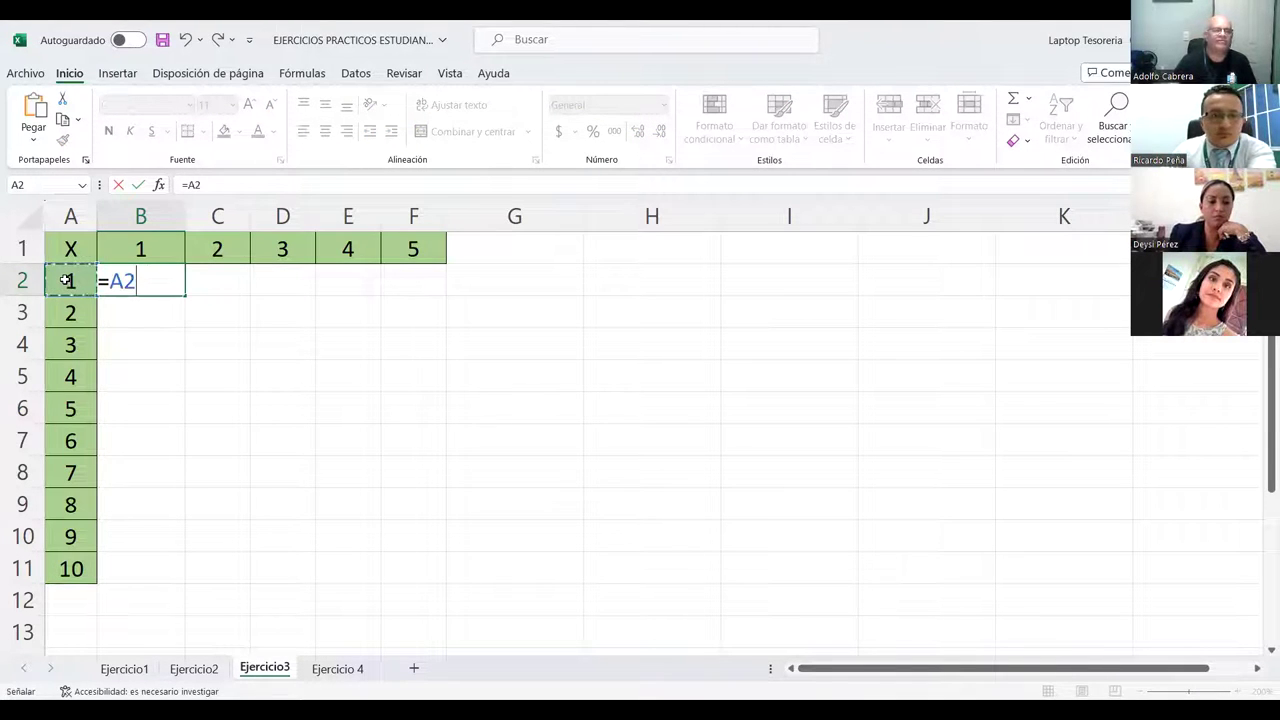
type("*")
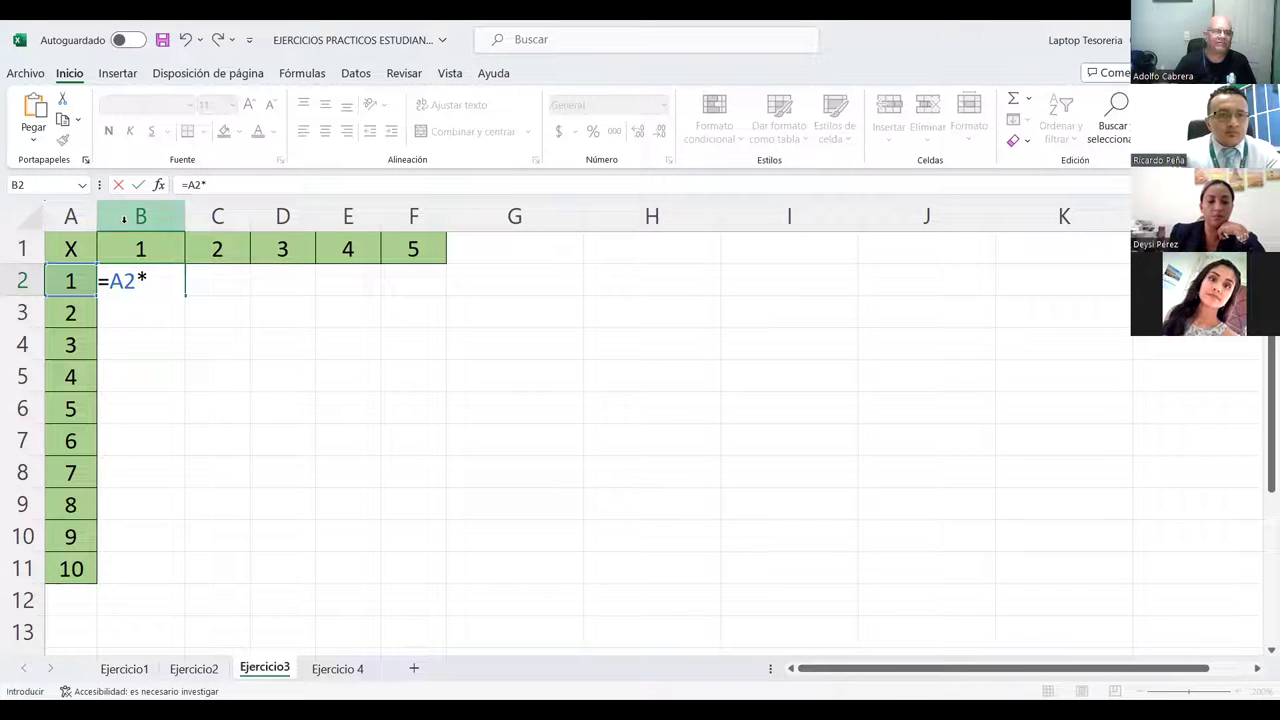
left_click(121, 221)
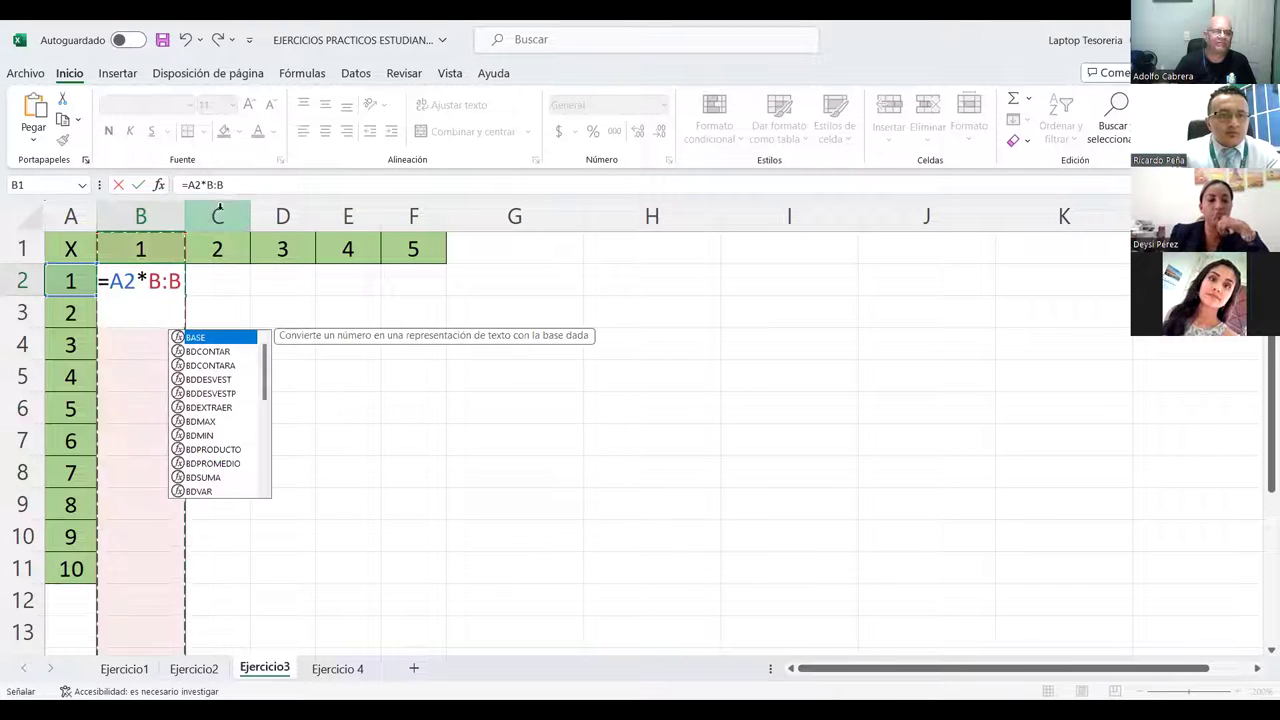
left_click(151, 250)
left_click(216, 185)
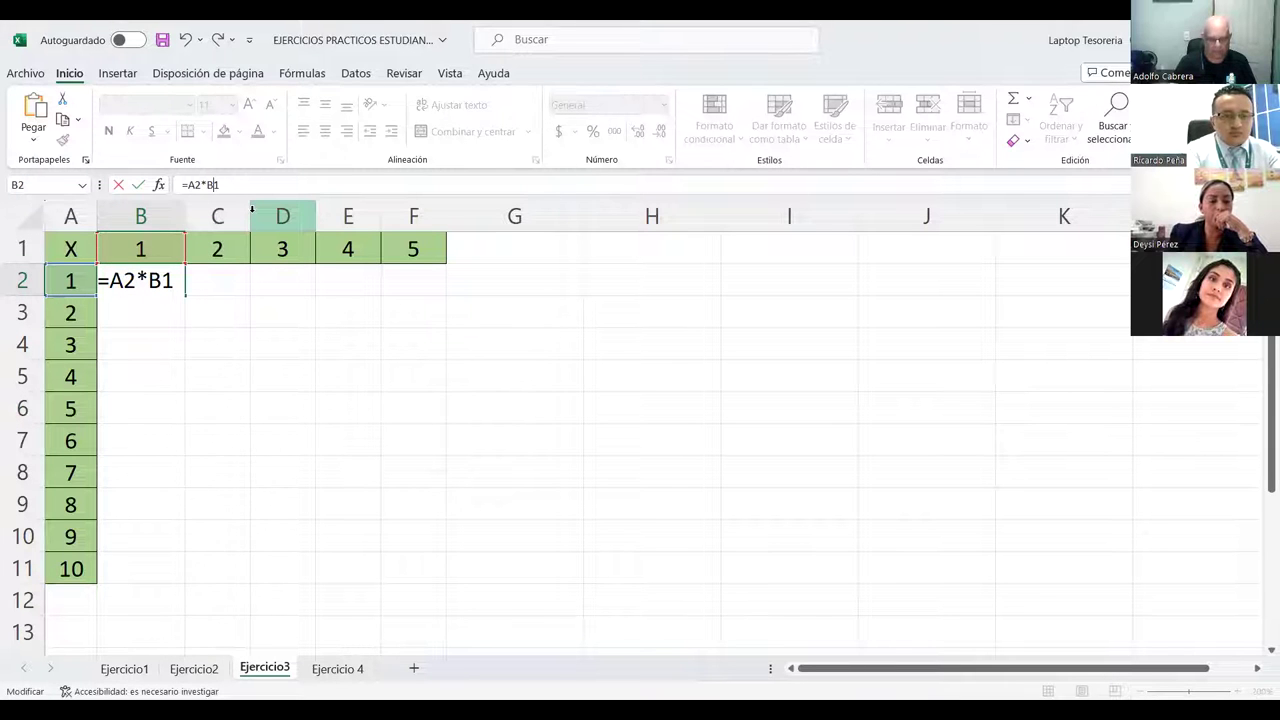
key("F4")
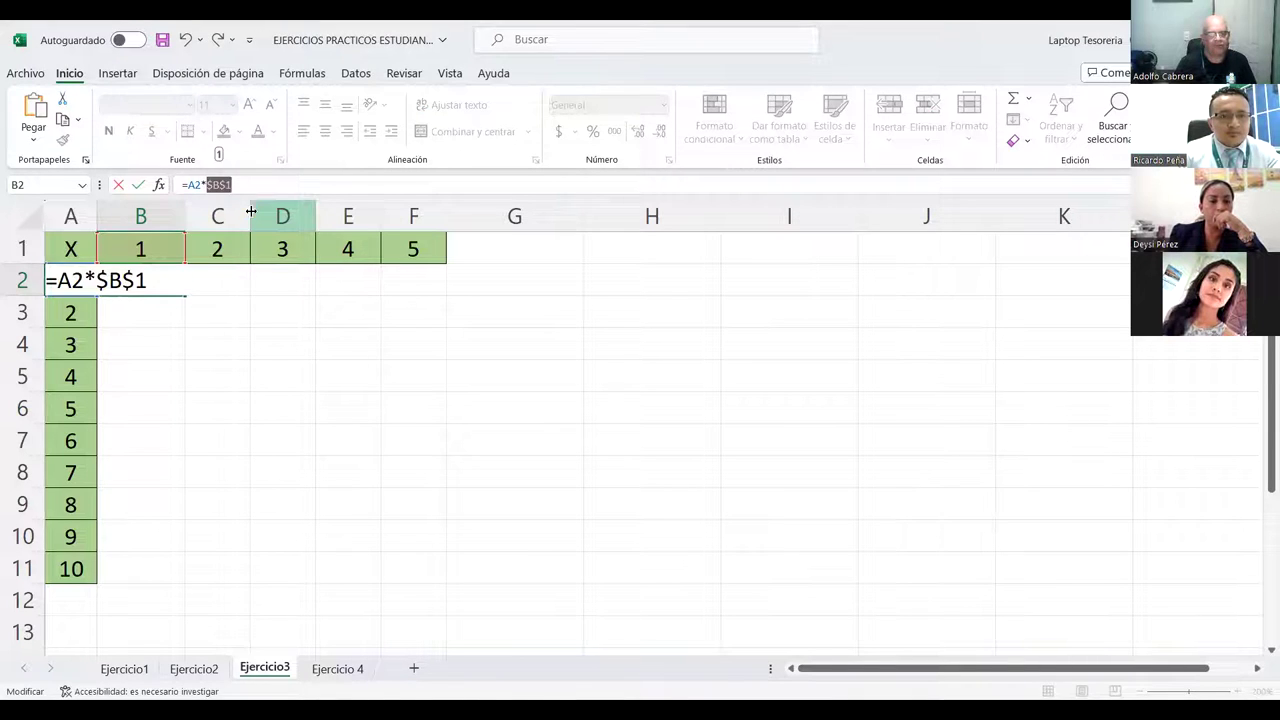
key("Return")
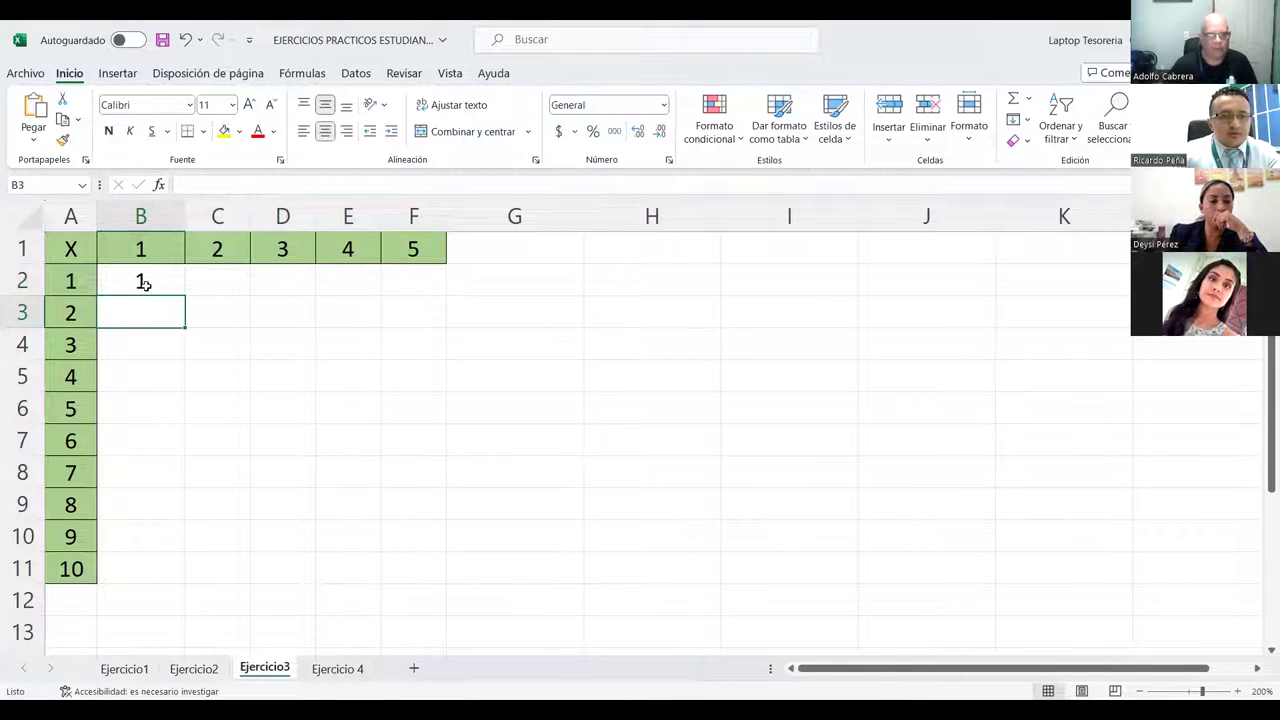
key("Up")
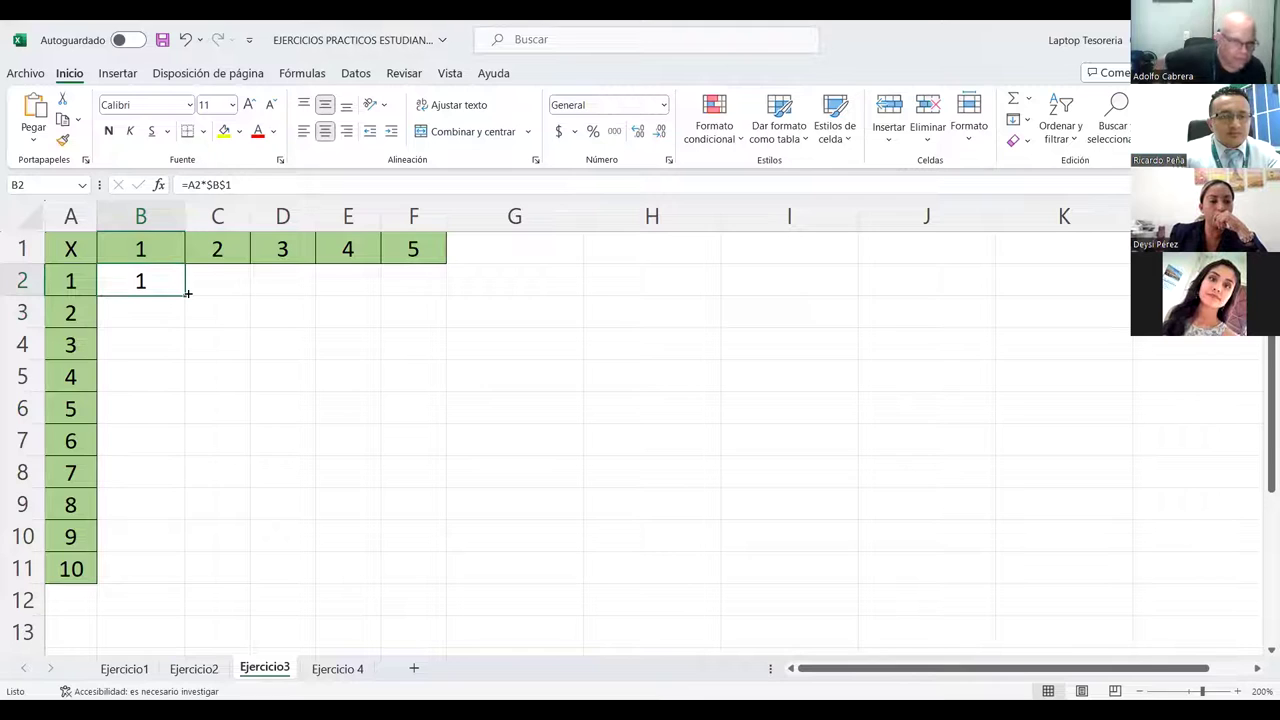
Step: Enter the formula =A2*$C$1 in cell C2, with an absolute reference to the column header C1
left_click(228, 281)
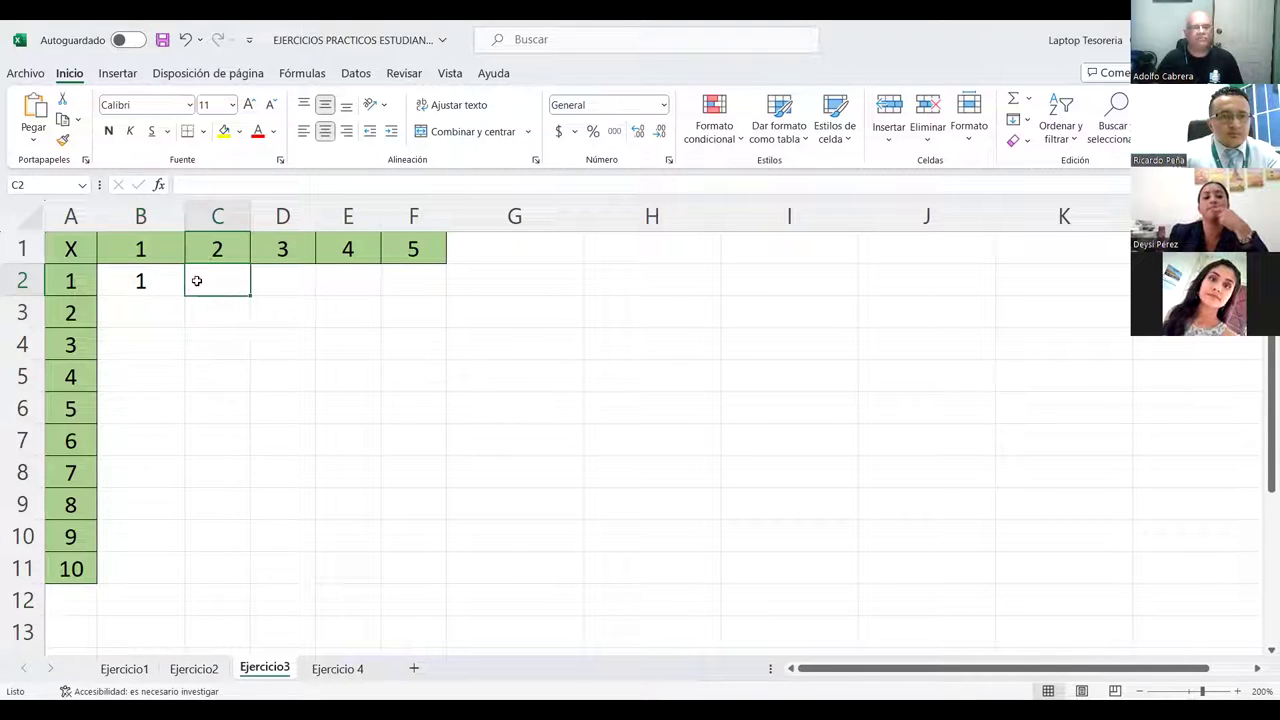
type("=")
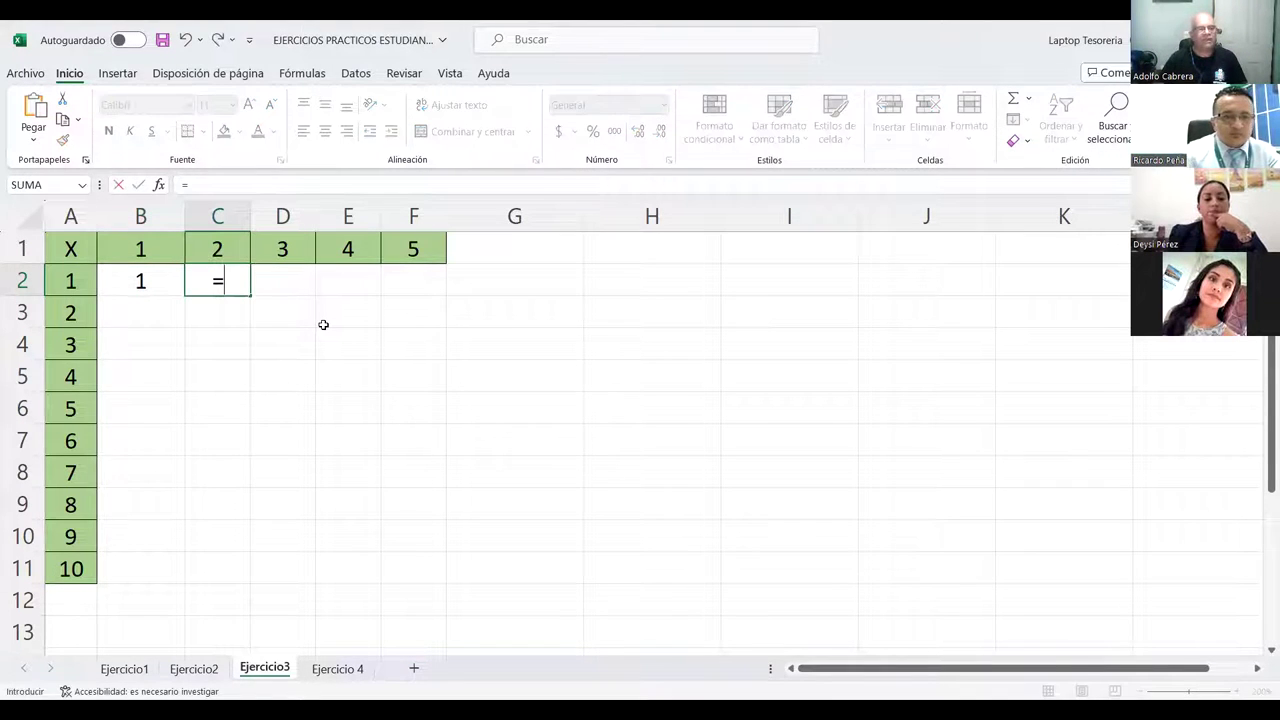
left_click(70, 281)
type("*")
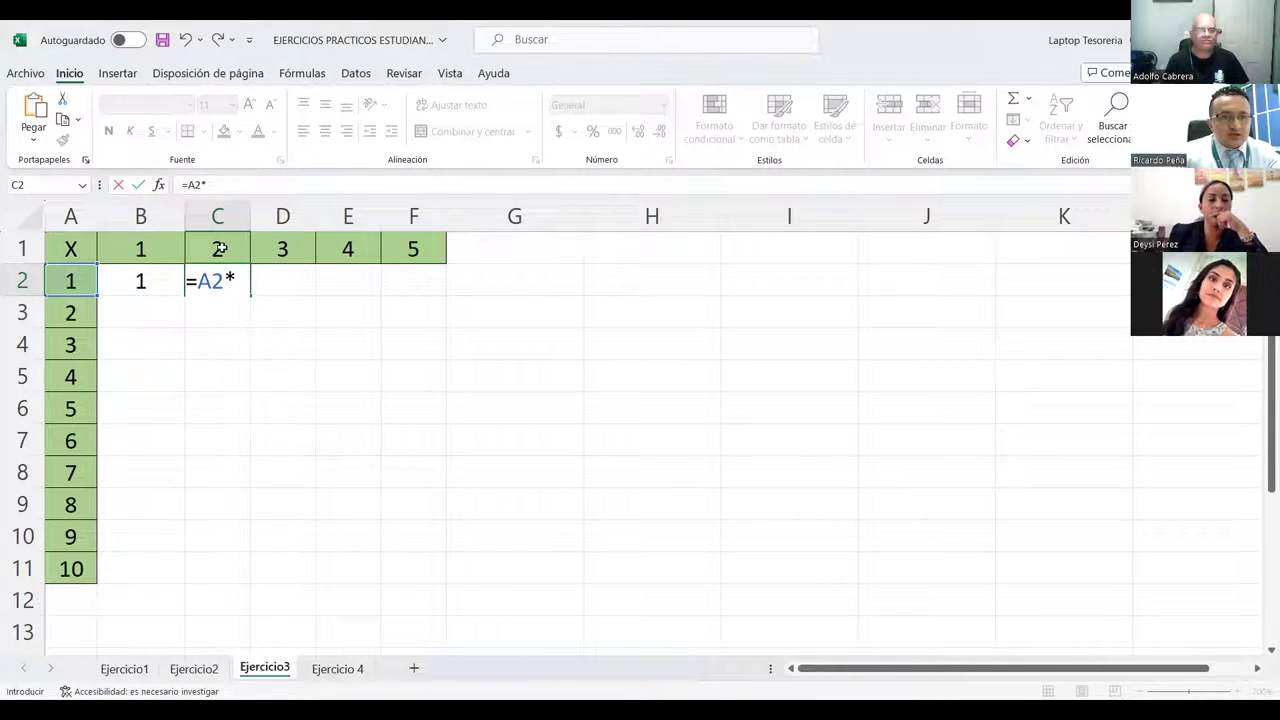
left_click(206, 247)
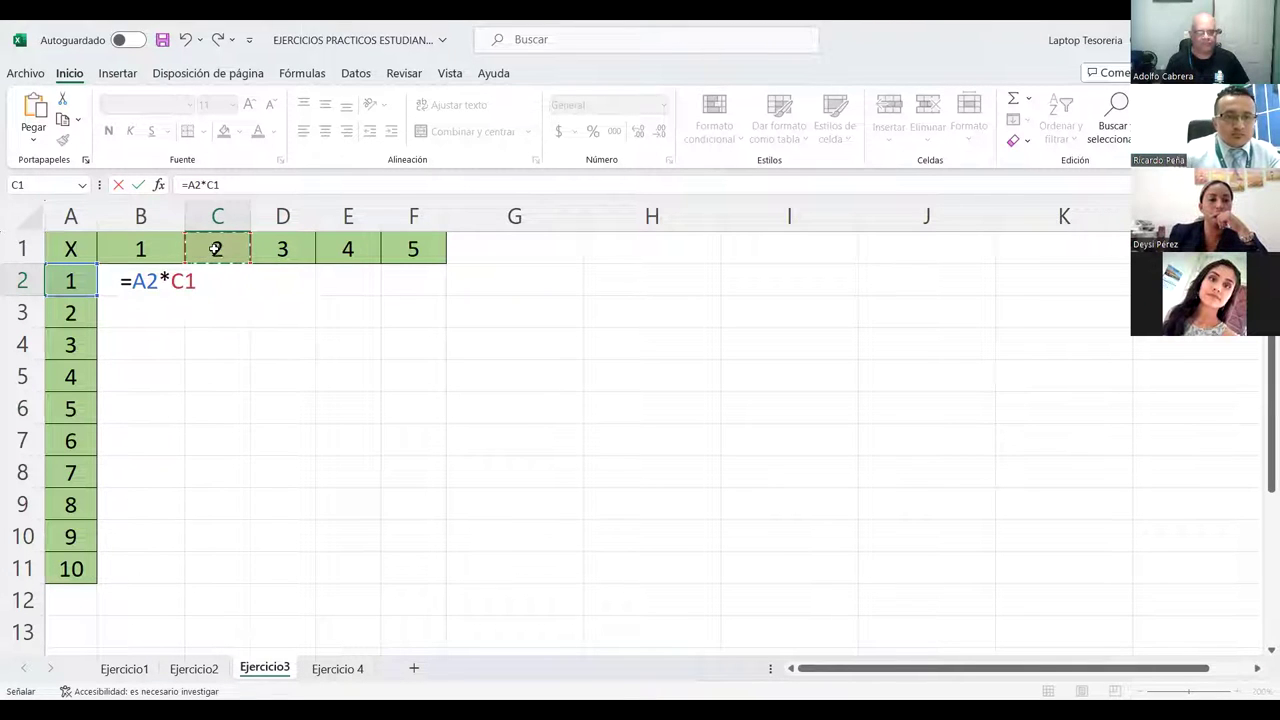
left_click(217, 186)
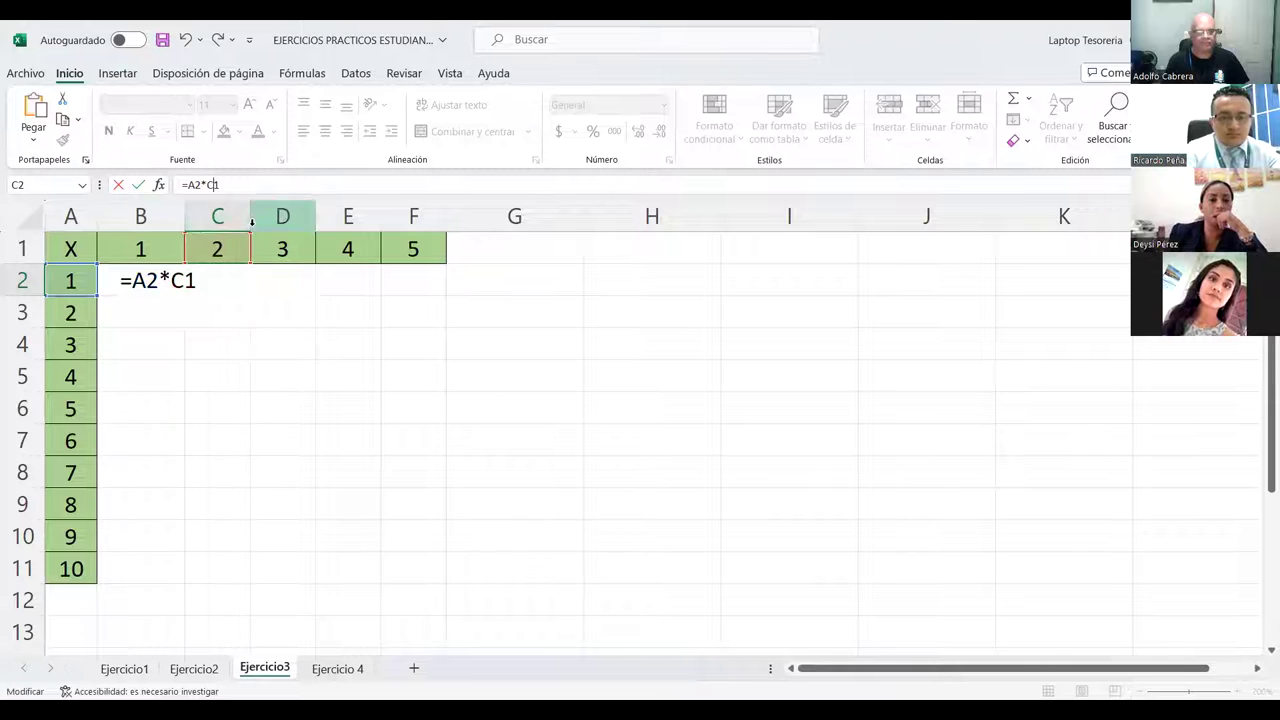
key("F4")
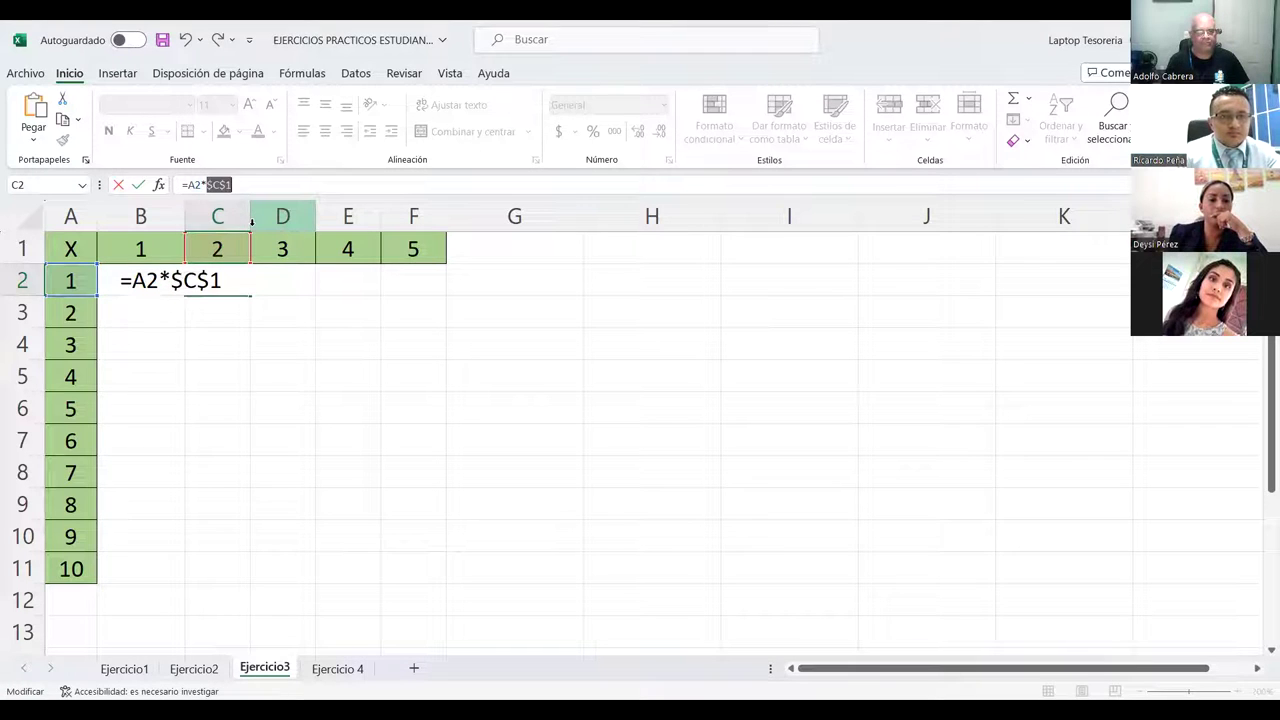
key("Return")
key("Up")
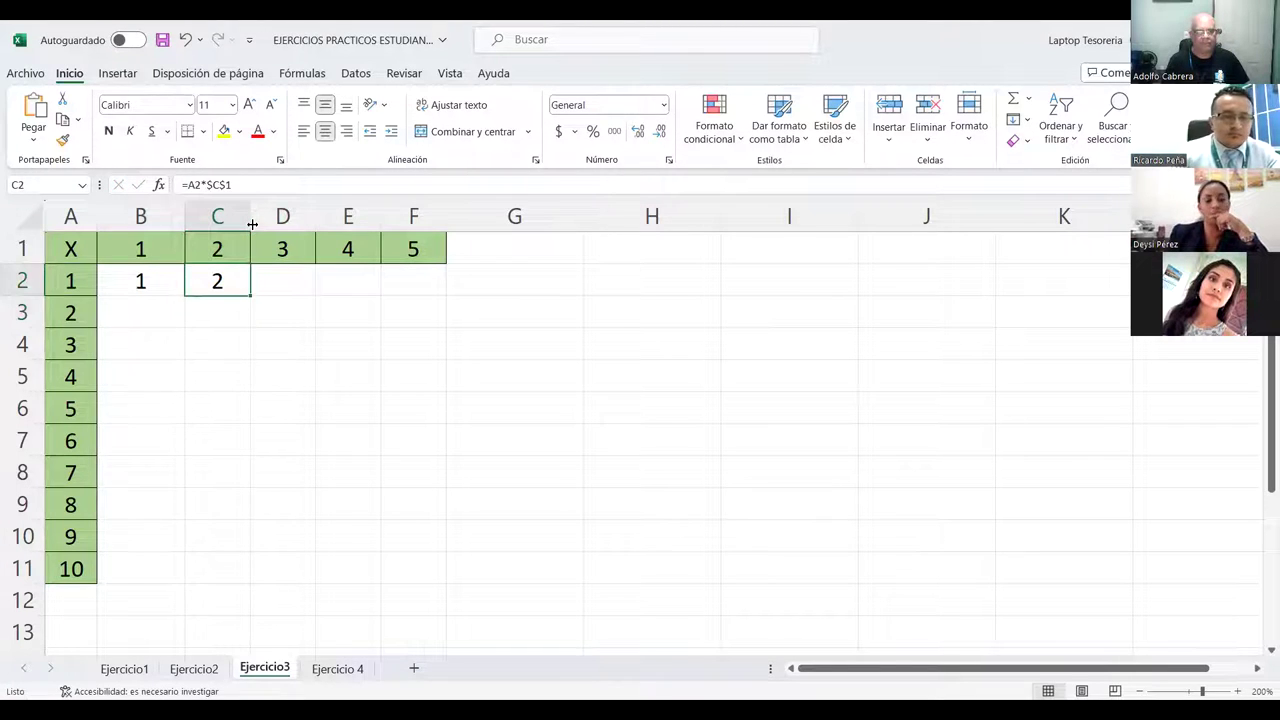
Step: Enter the formula =A2*$D$1 in cell D2, with an absolute reference to the column header D1
key("Right")
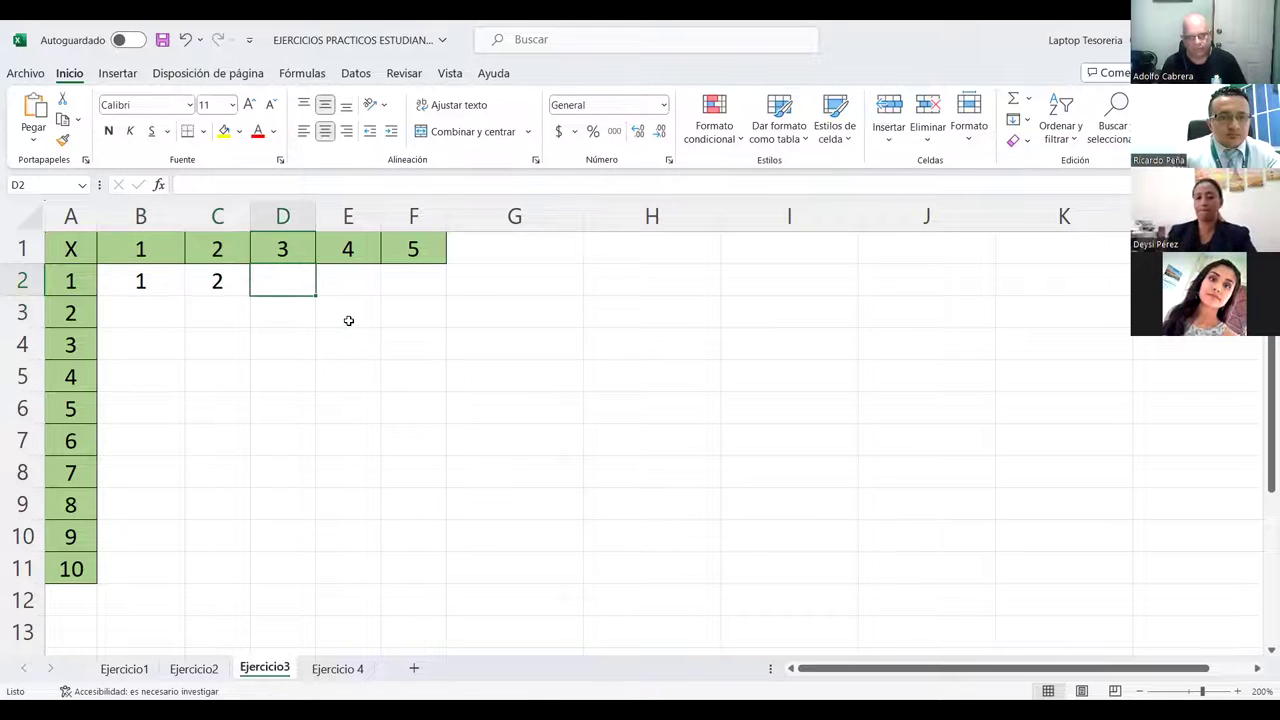
type("=")
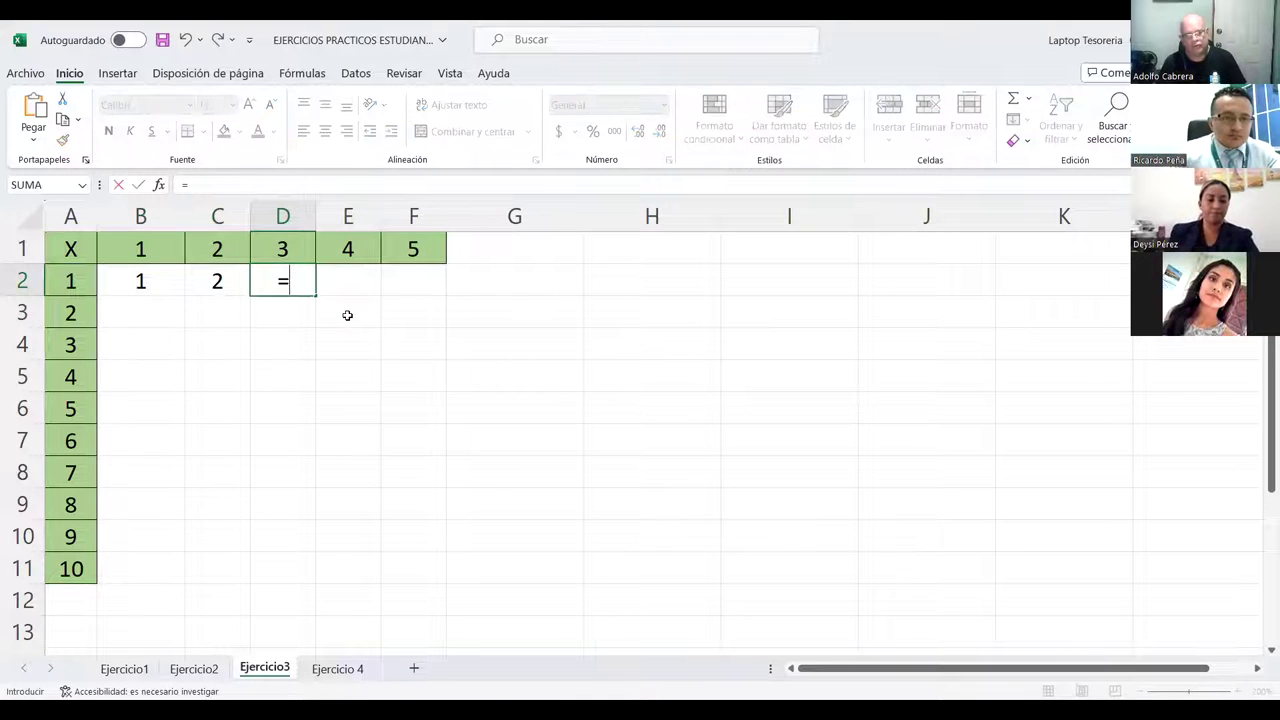
left_click(95, 282)
type("*")
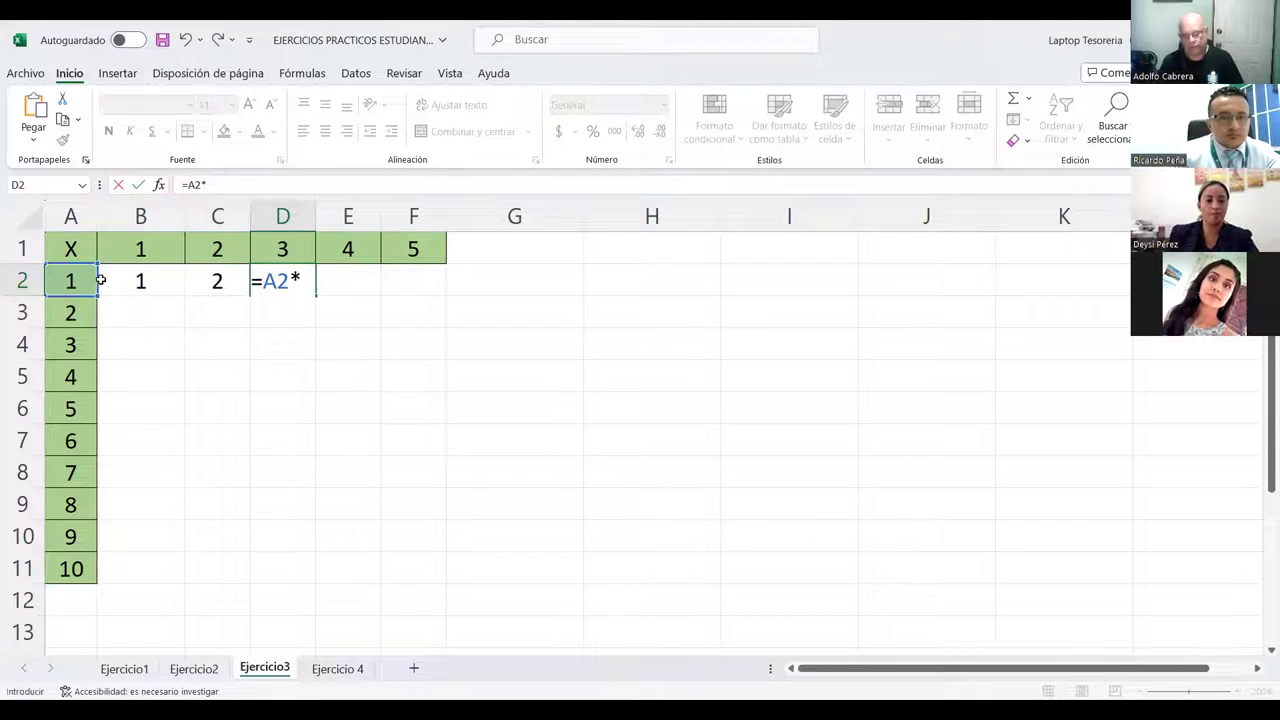
left_click(287, 250)
left_click(219, 185)
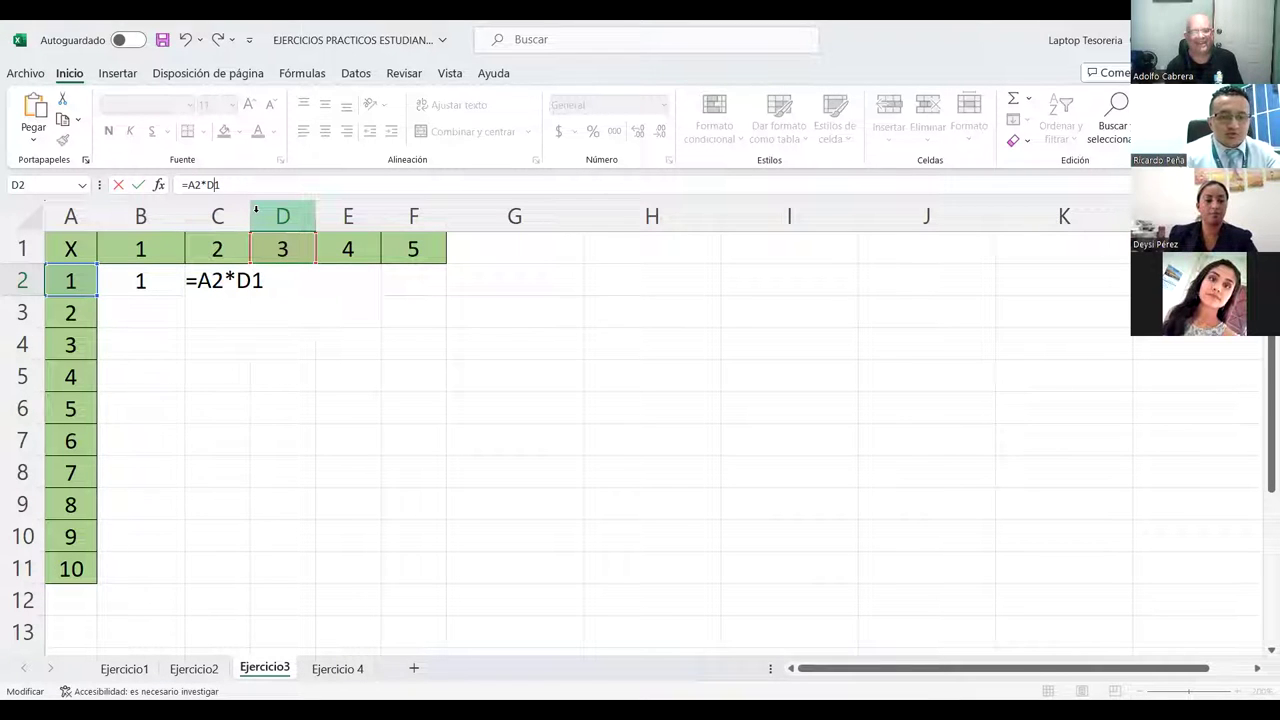
key("F4")
key("Return")
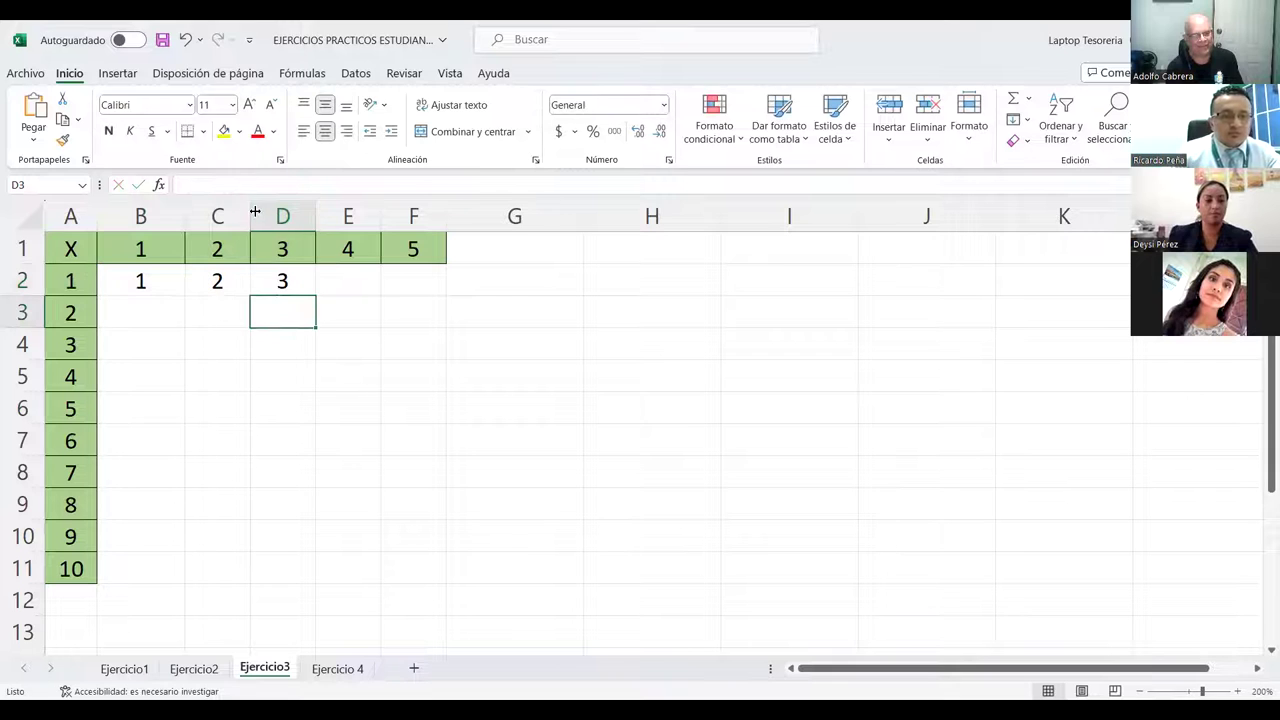
Step: Enter the formula =A2*$E$1 in cell E2, with an absolute reference to the column header E1
left_click(340, 290)
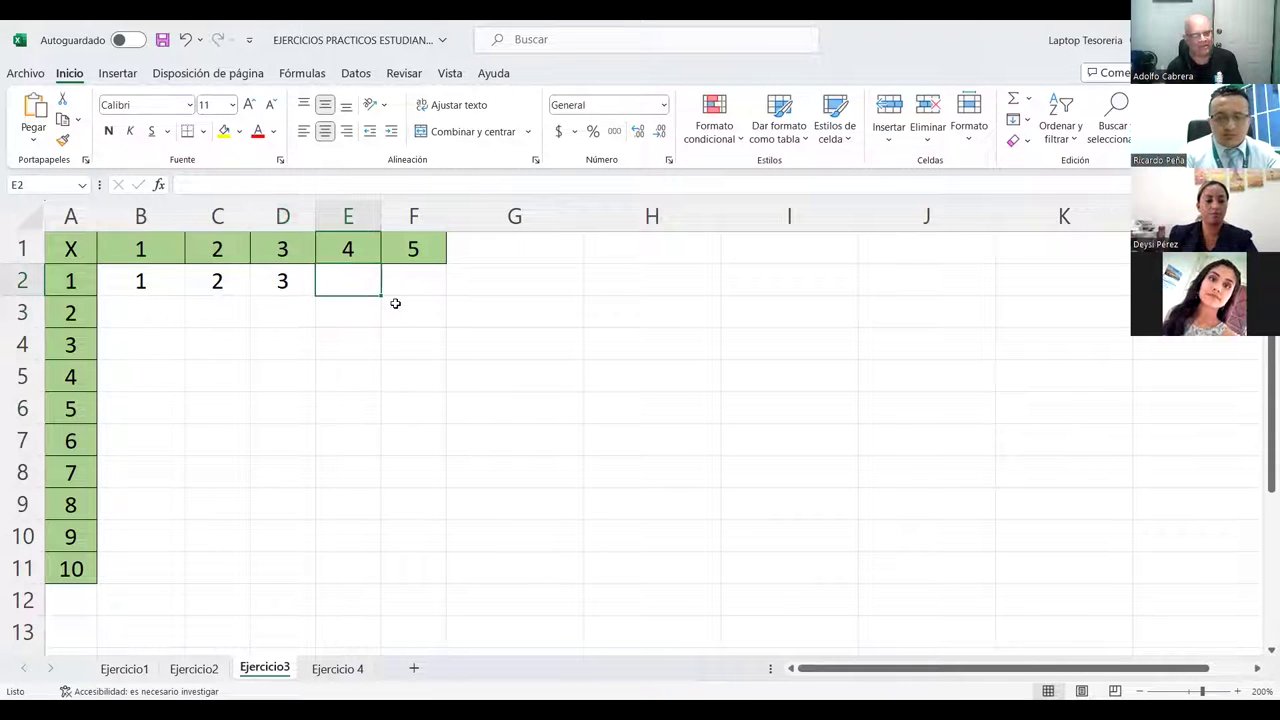
type("=")
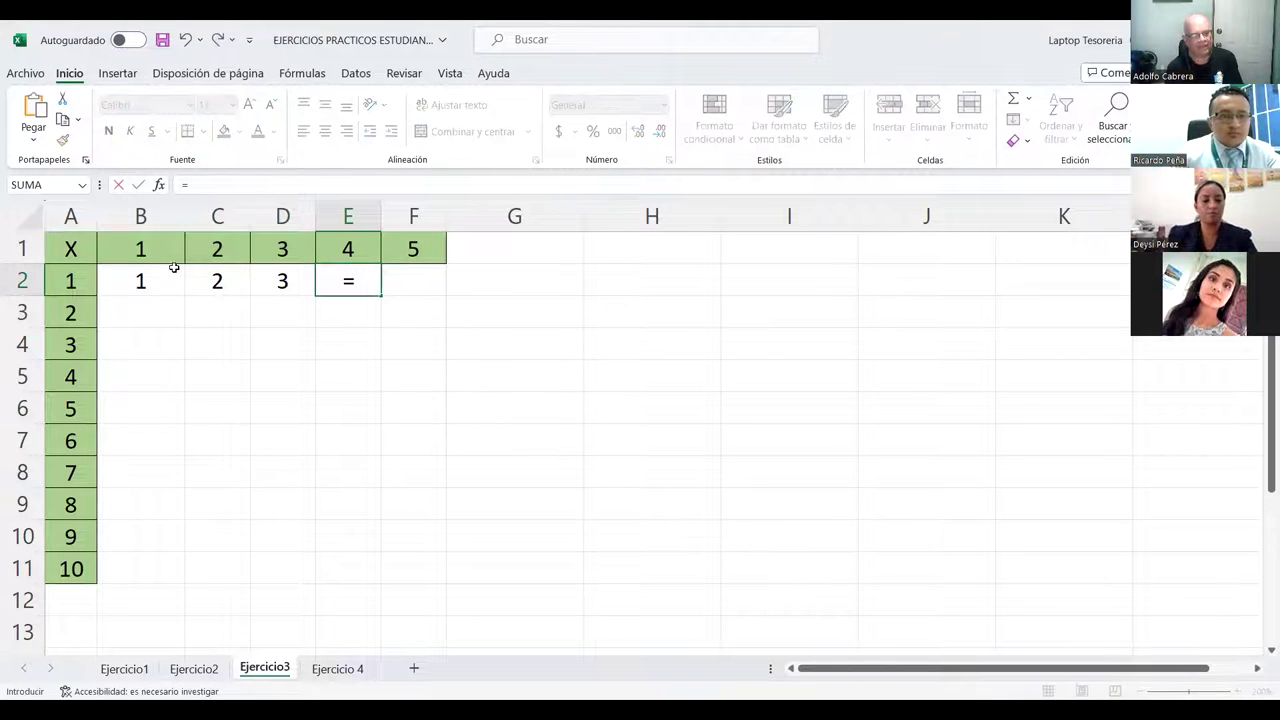
left_click(78, 280)
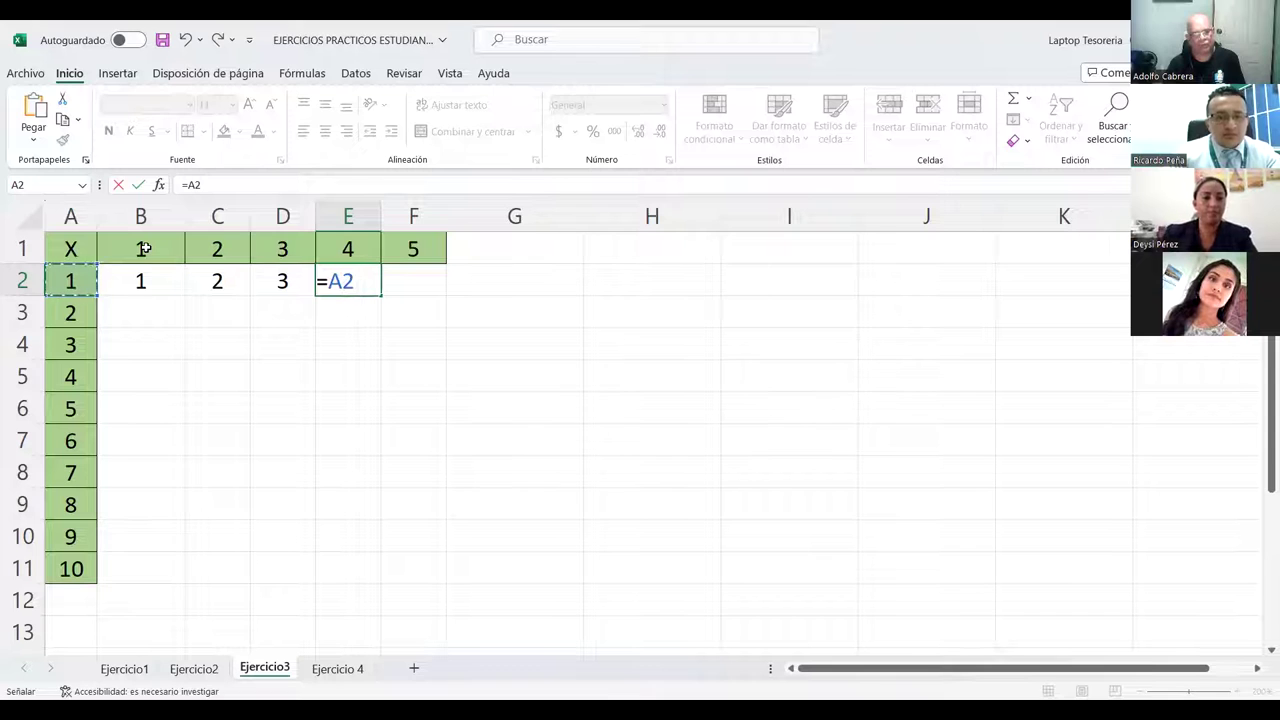
type("*")
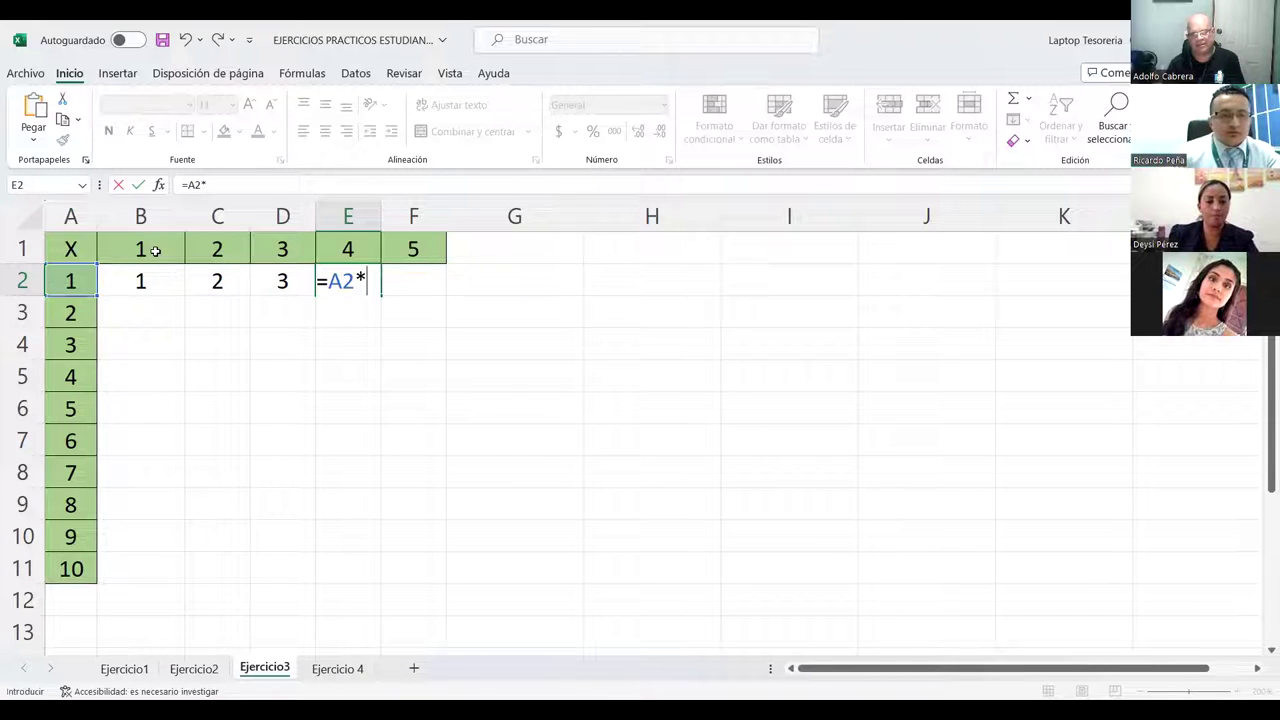
left_click(362, 249)
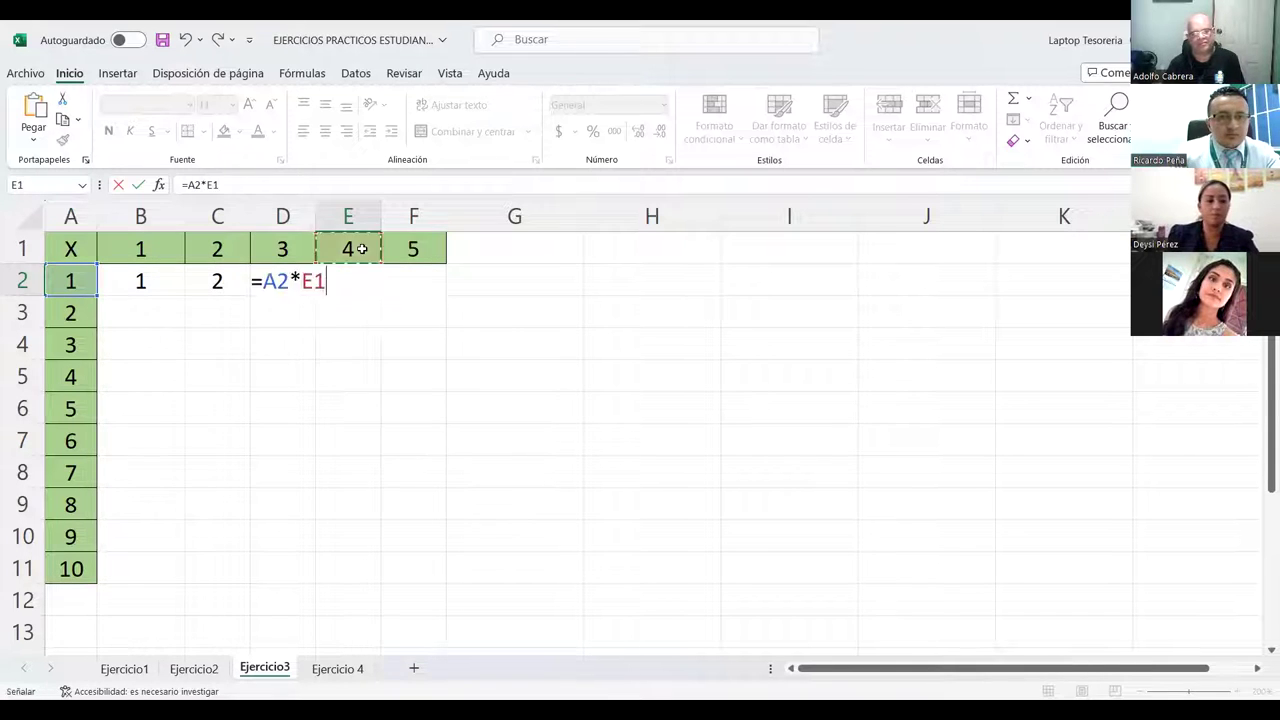
left_click(216, 186)
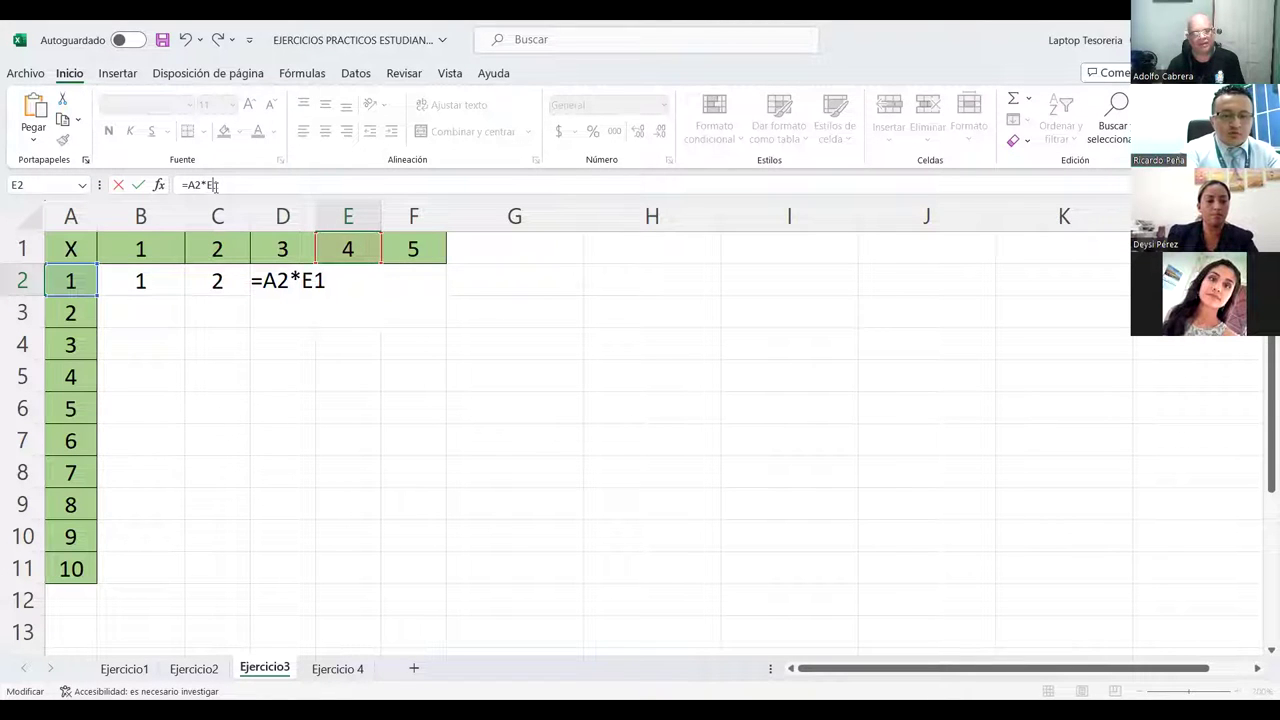
key("F4")
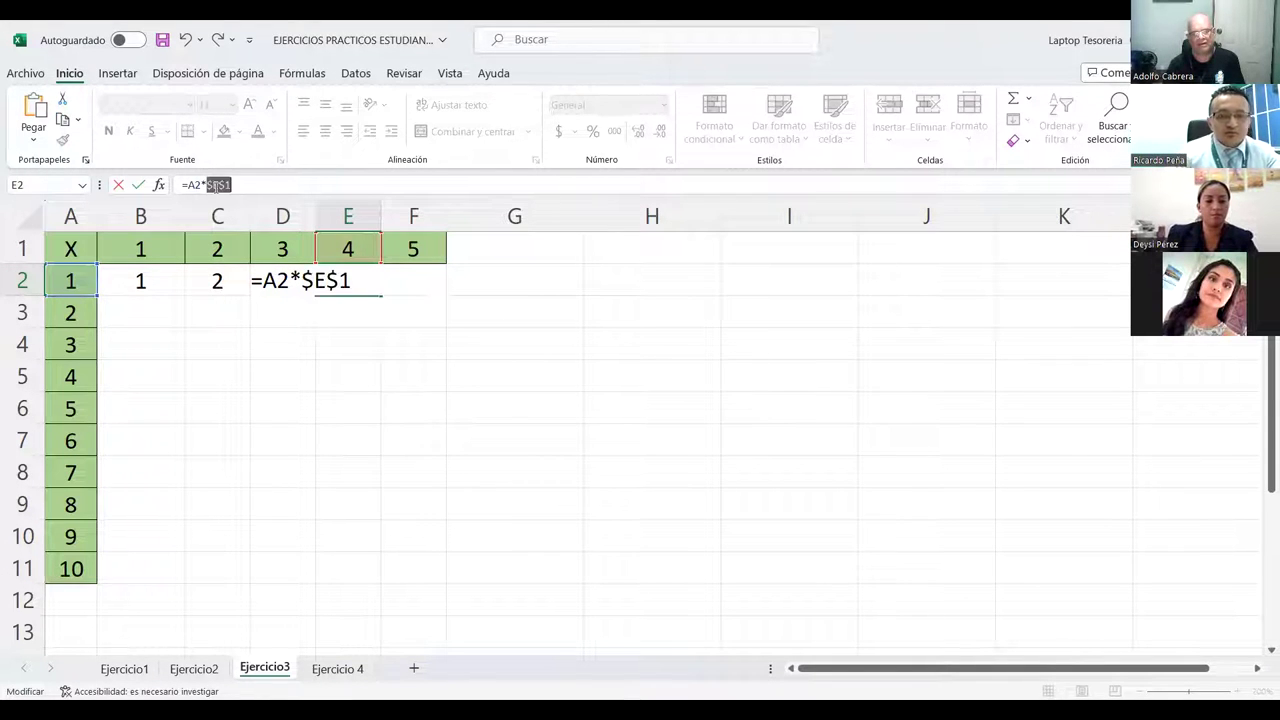
key("Return")
key("Up")
Step: Enter the formula =A2*$F$1 in cell F2, with an absolute reference to the column header F1
key("Right")
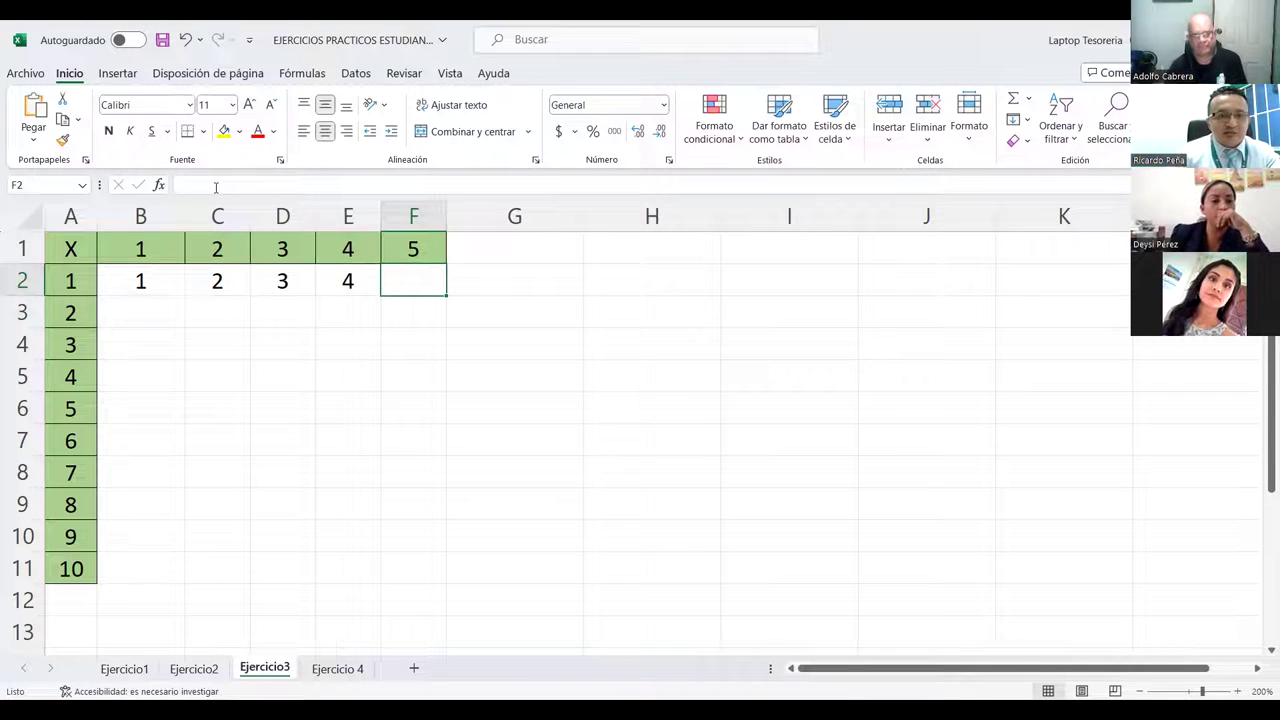
type("=")
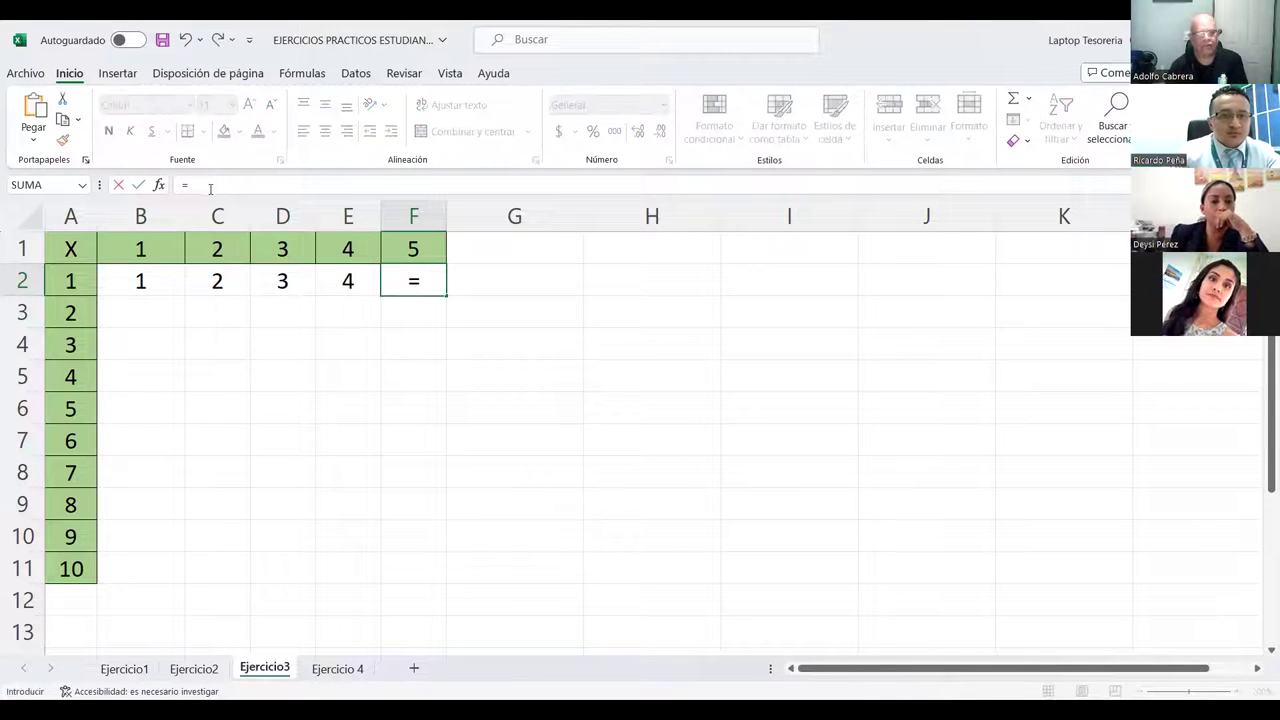
left_click(72, 284)
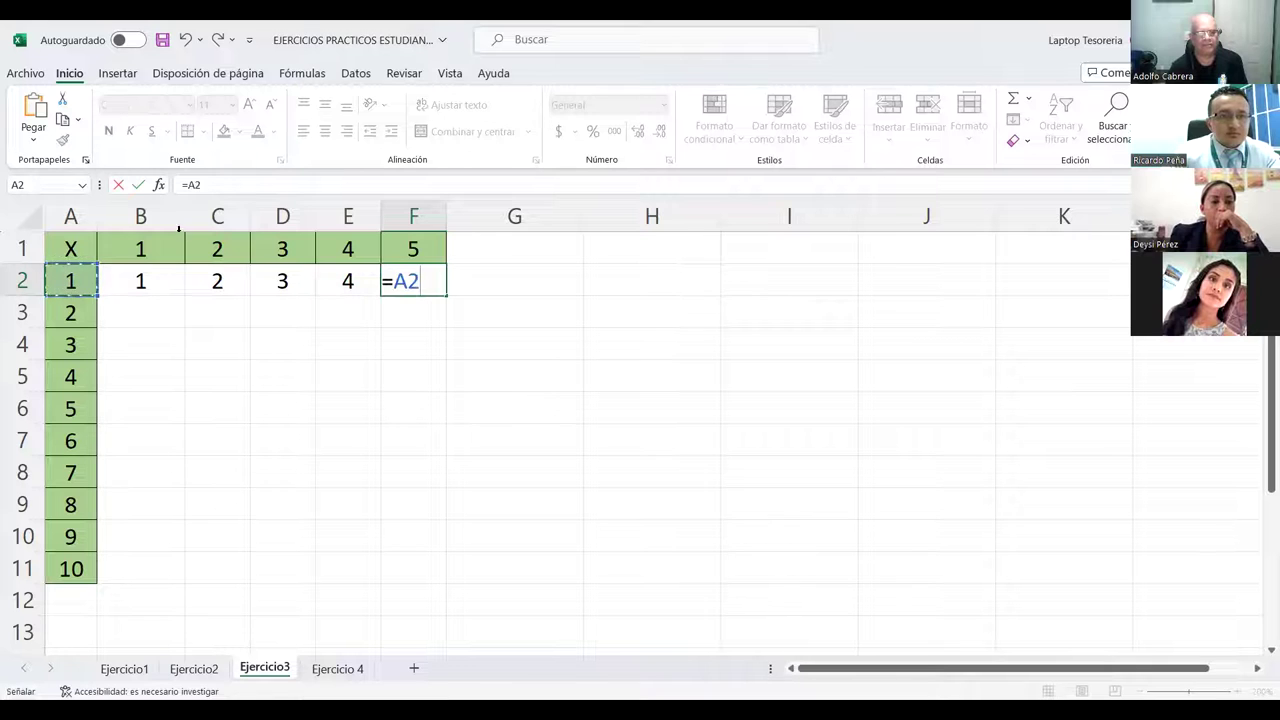
left_click(213, 190)
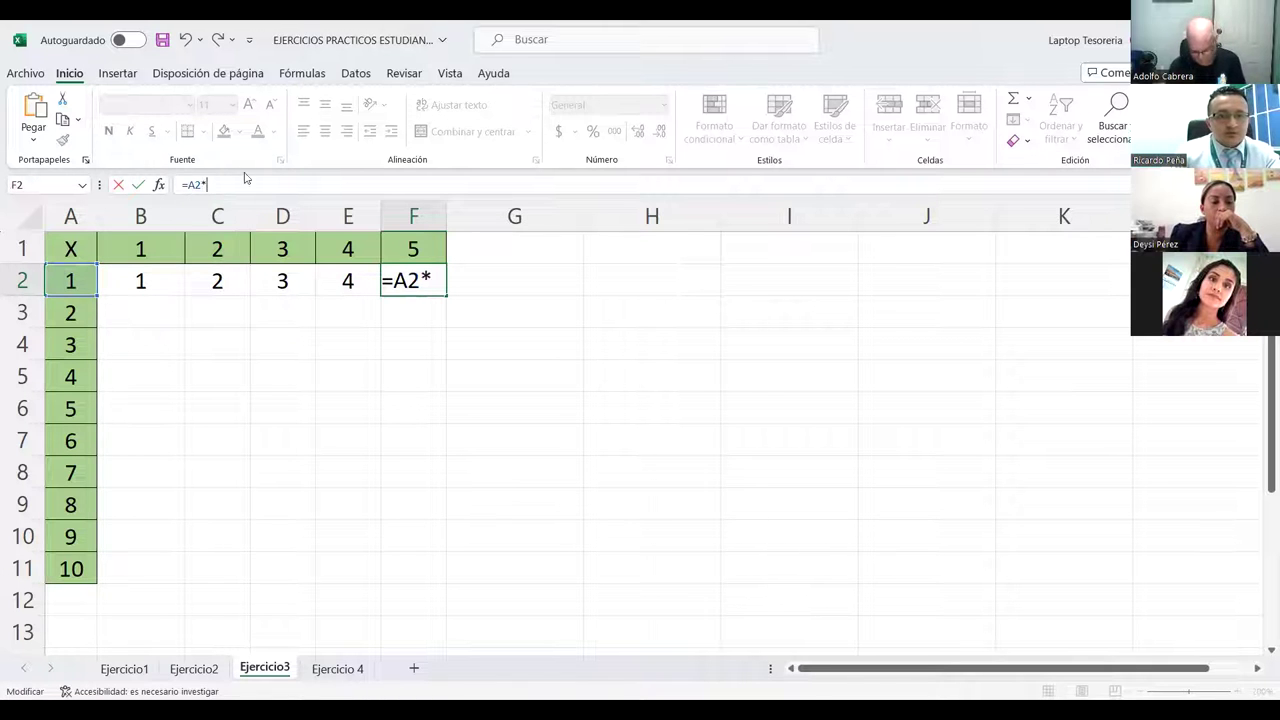
left_click(430, 245)
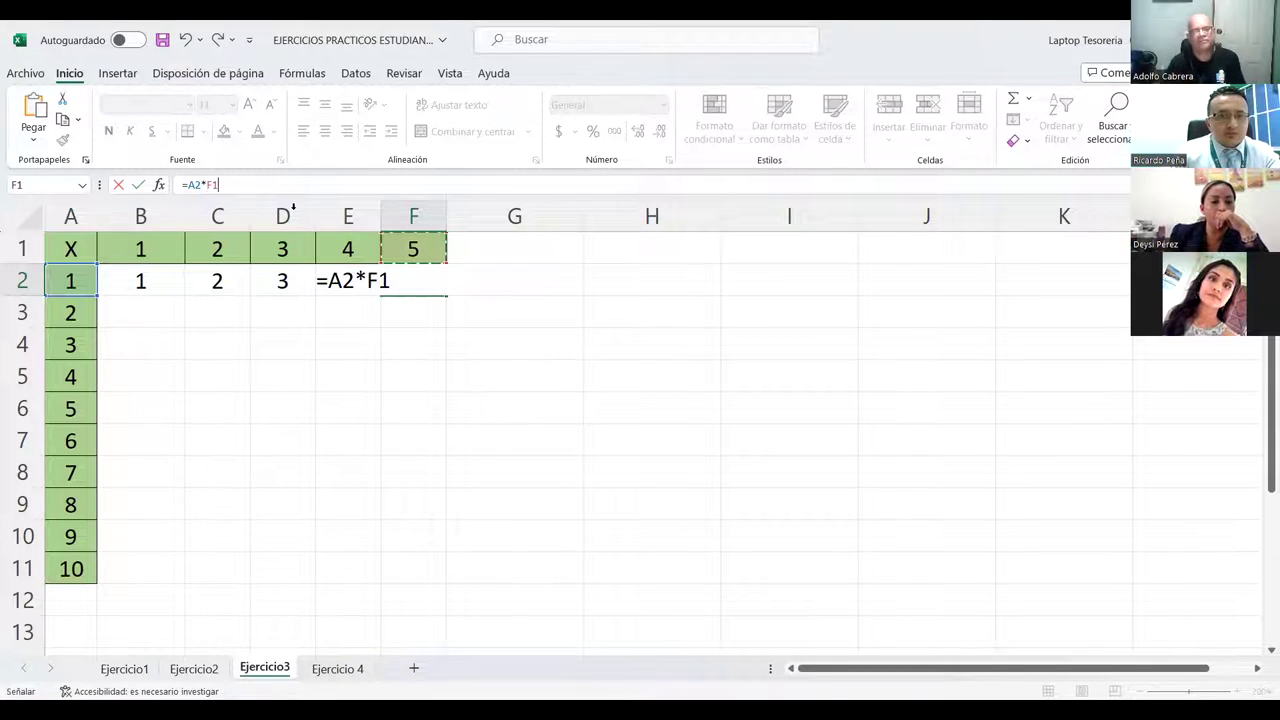
left_click(211, 184)
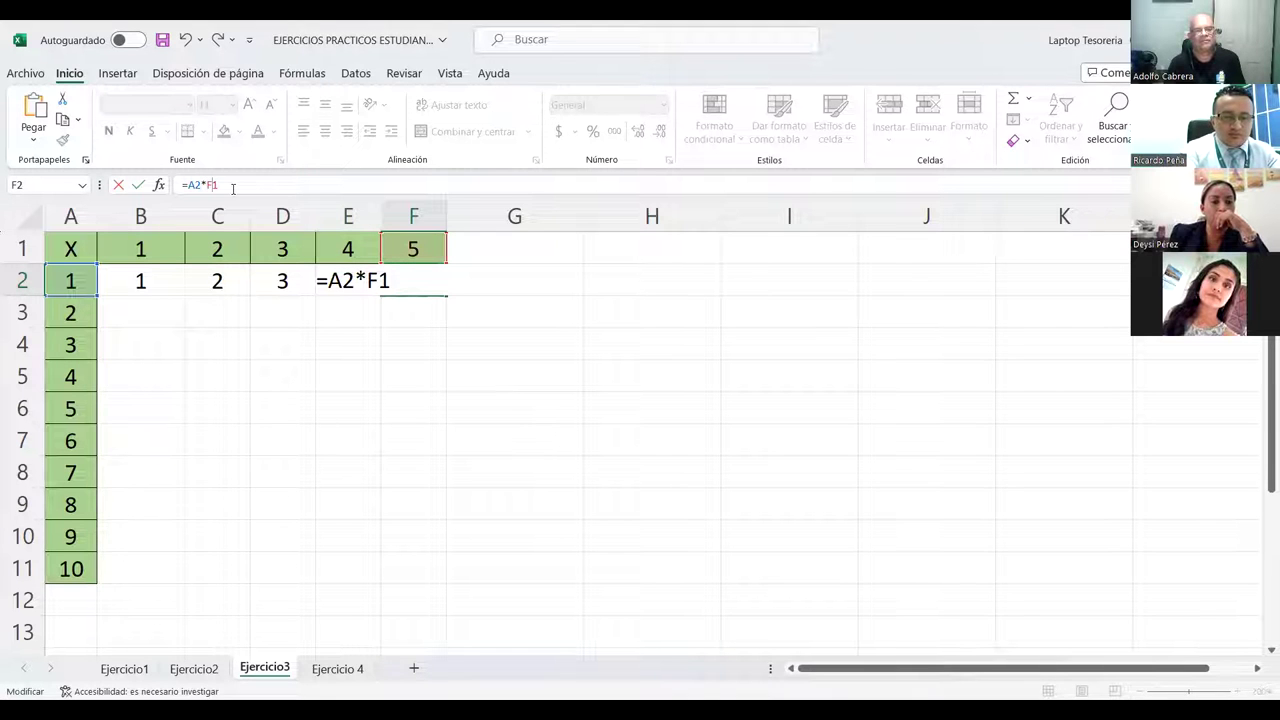
key("F4")
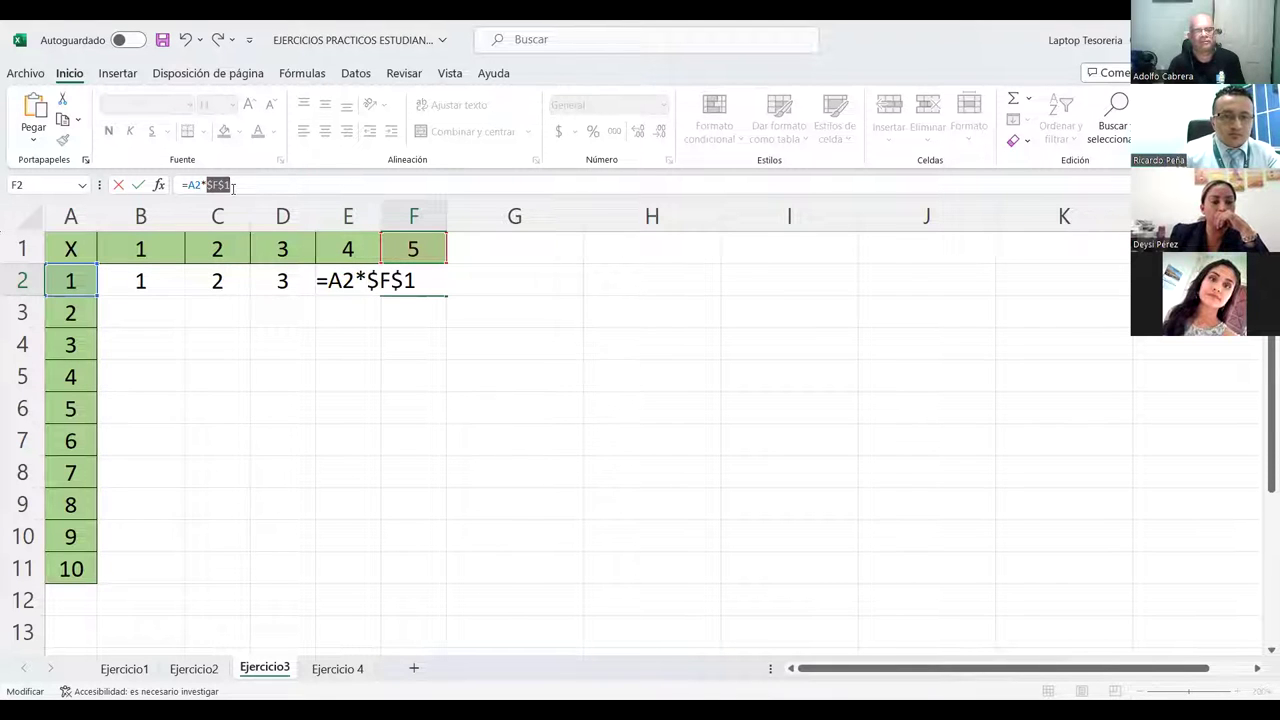
key("Return")
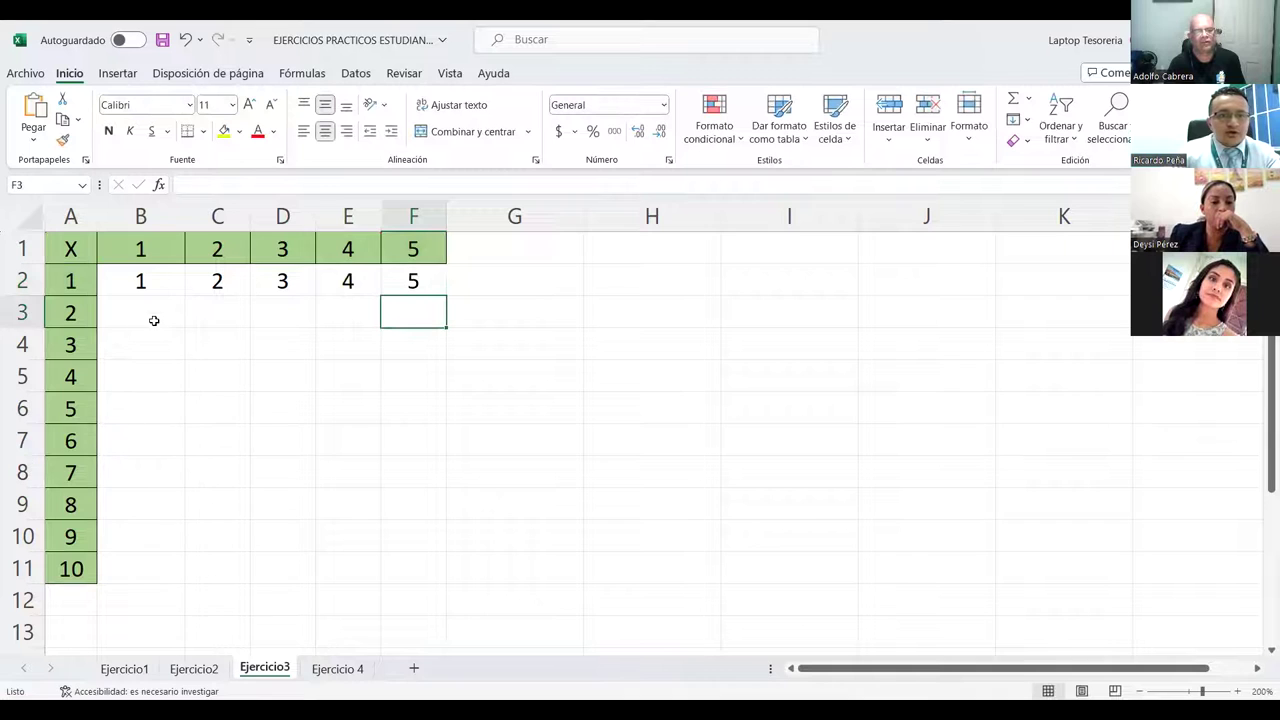
Step: Fill the row 2 formulas in B2:F2 down through row 11 to complete the multiplication table
key("Left")
key("Left")
key("Left")
key("Left")
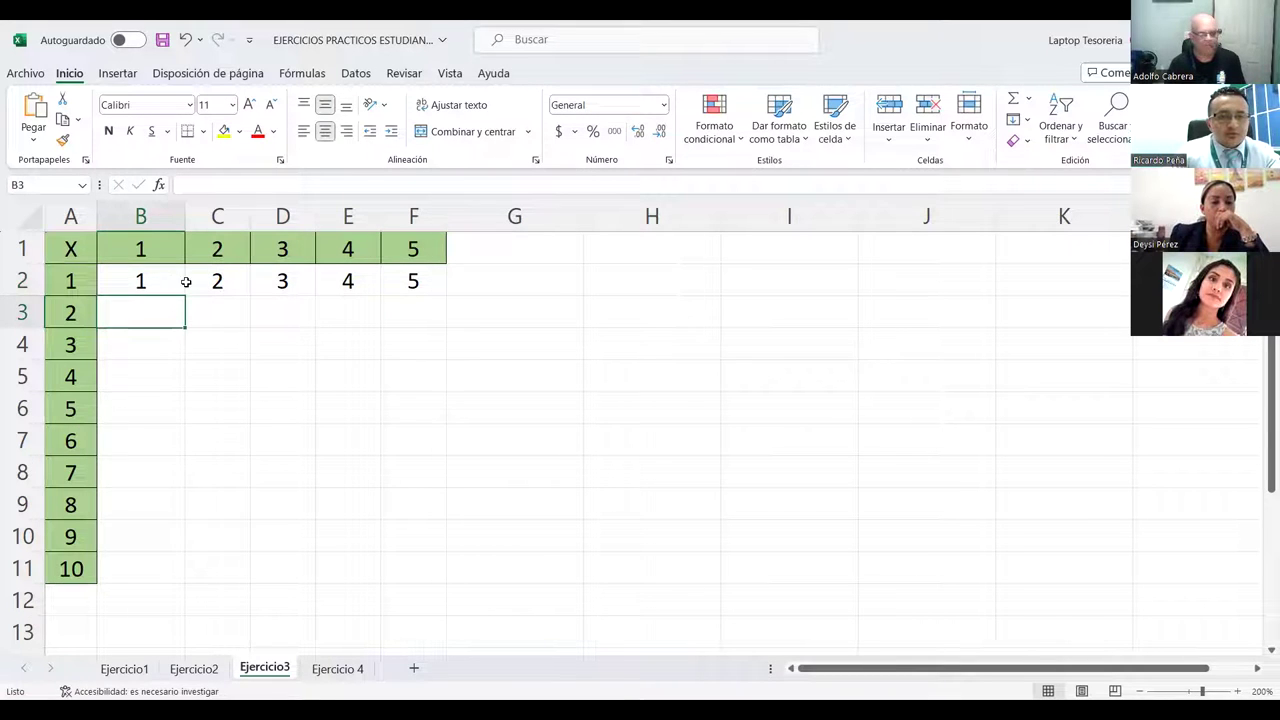
key("Up")
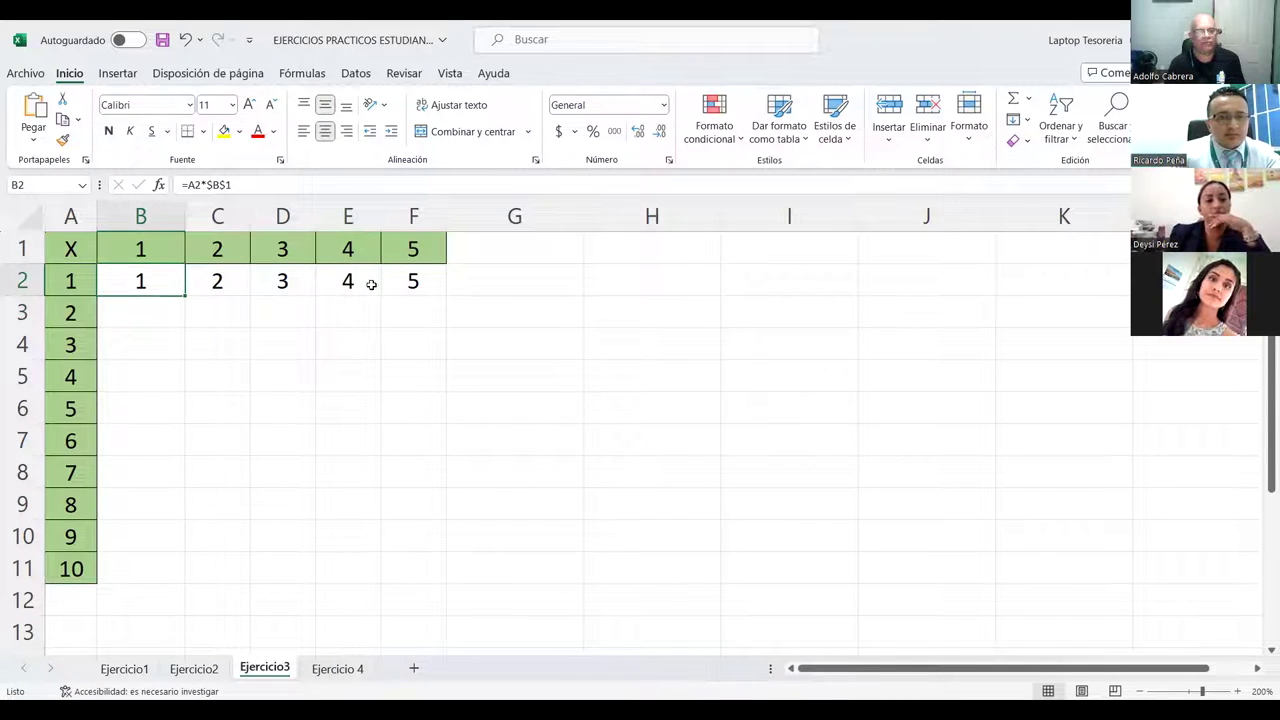
left_click_drag(197, 287, 216, 283)
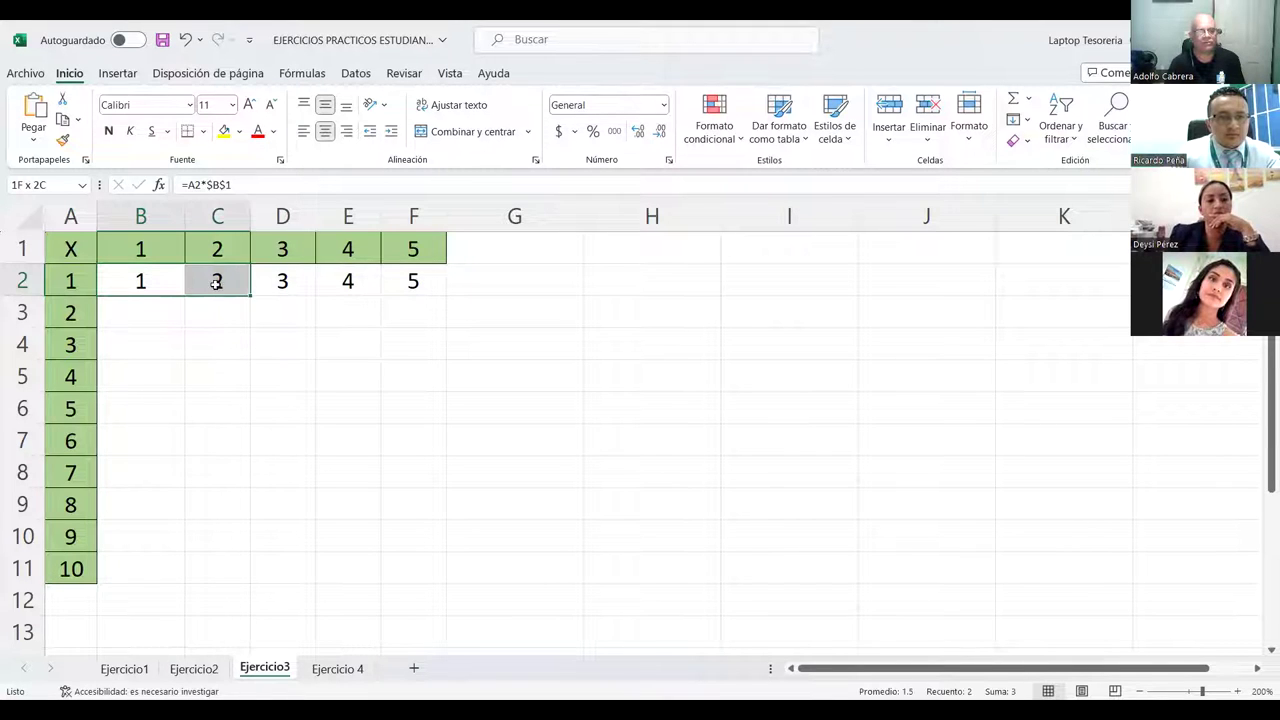
left_click_drag(310, 284, 440, 290)
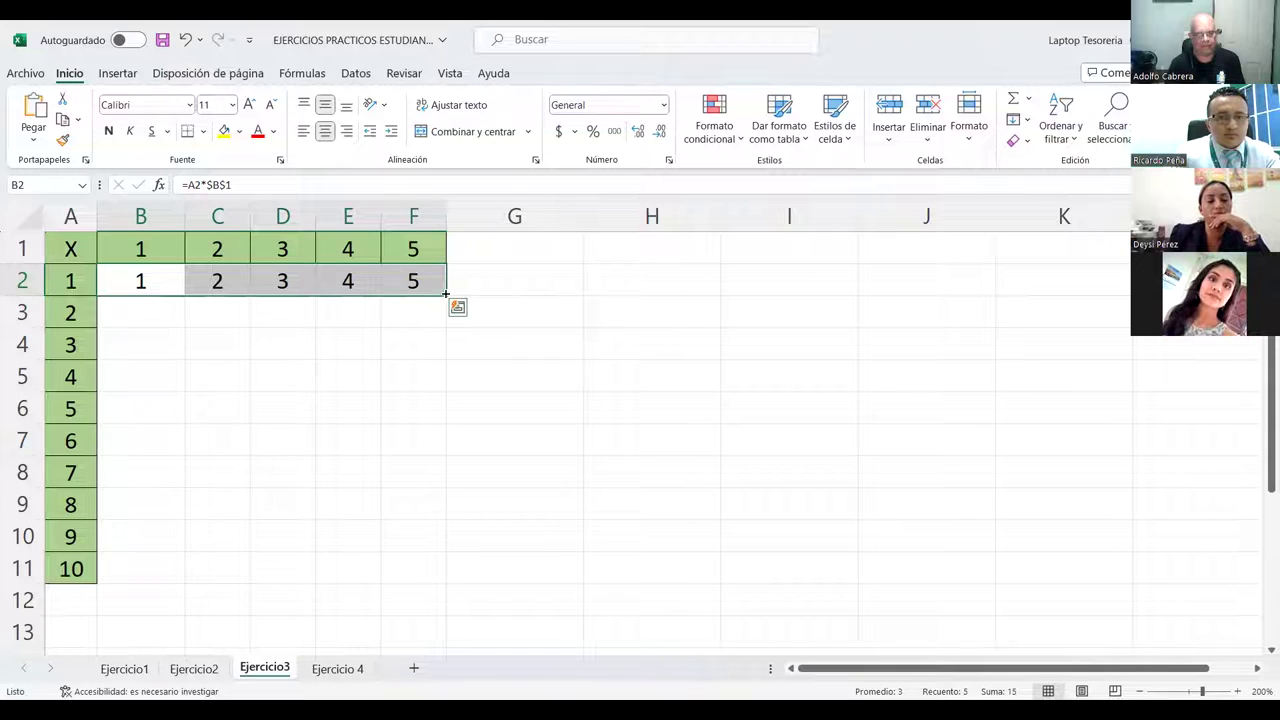
left_click_drag(446, 298, 413, 585)
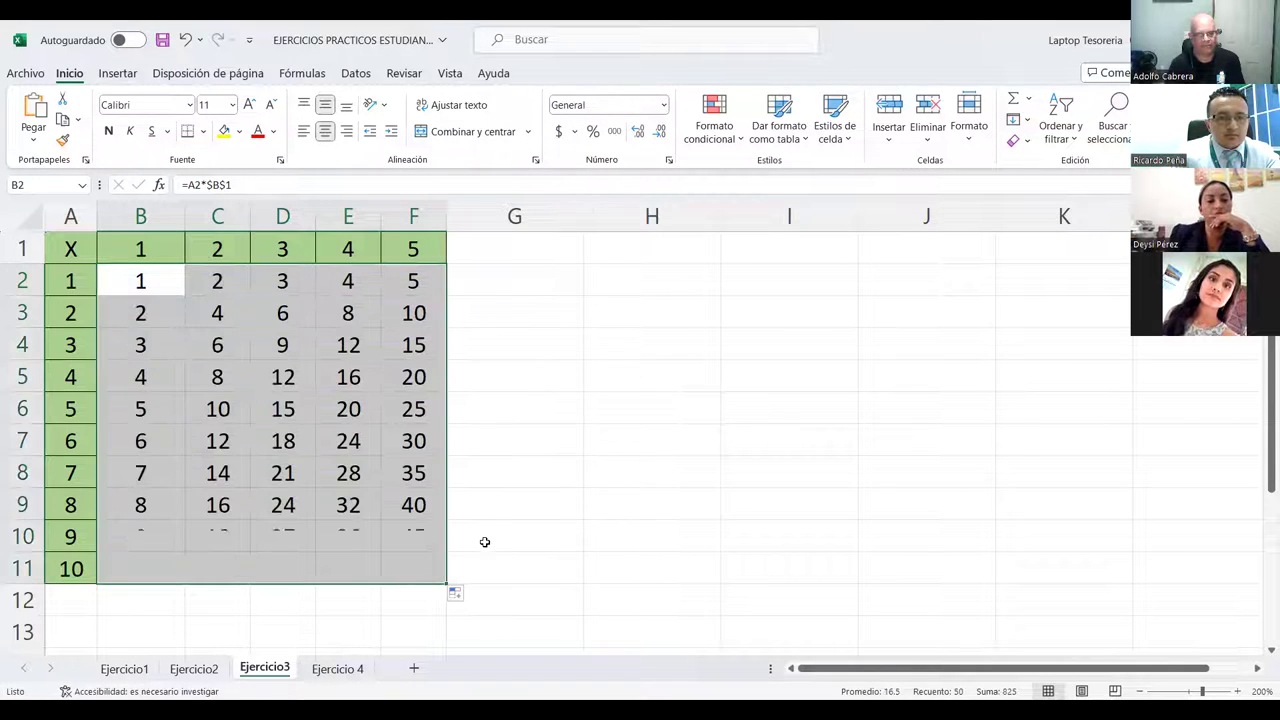
left_click(520, 474)
Step: Examine the formulas in D4 and across rows 2 and 3 to compare their row references and absolute header references
left_click(296, 344)
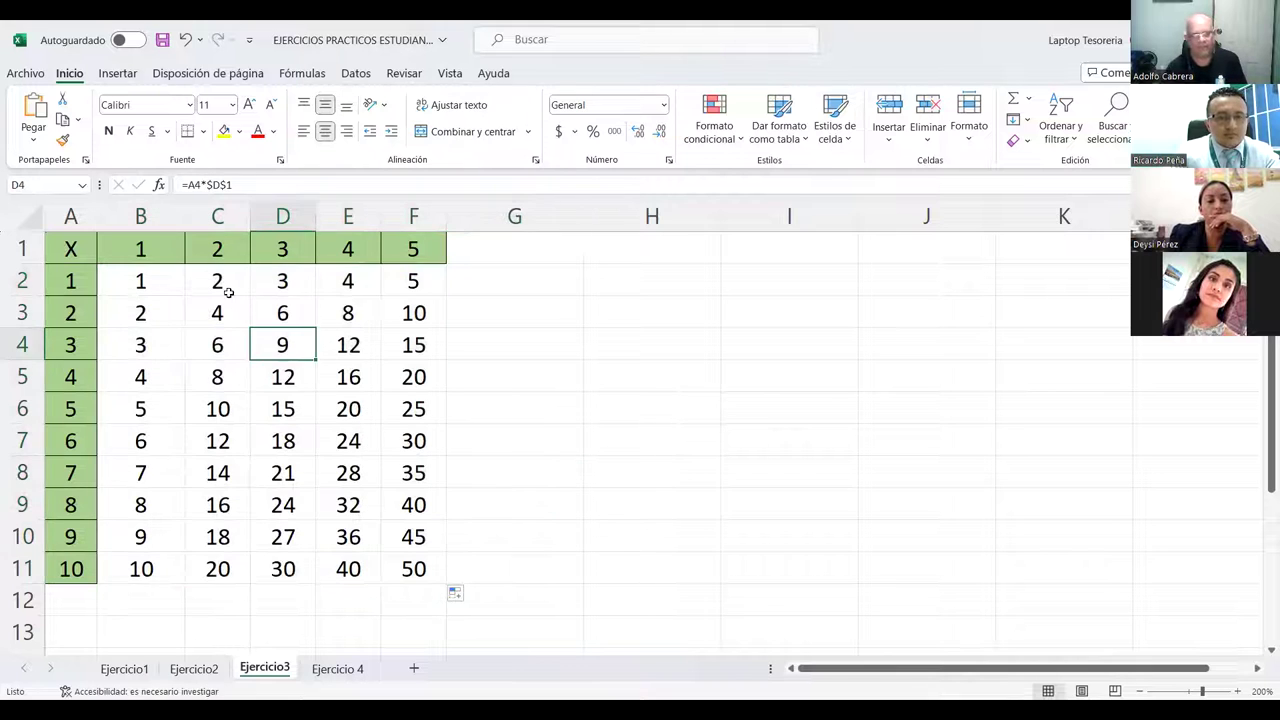
left_click(160, 283)
left_click(295, 282)
left_click(318, 282)
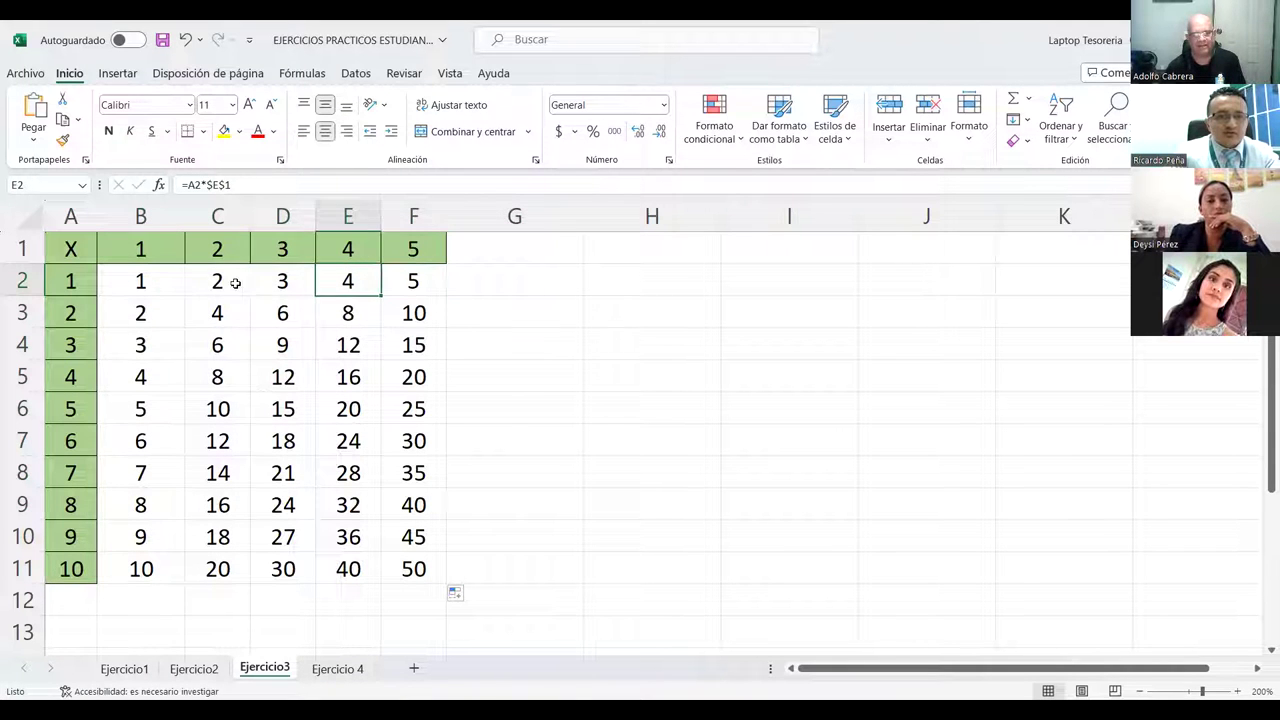
key("Left")
key("Left")
key("Left")
key("Down")
key("Right")
key("Right")
key("Right")
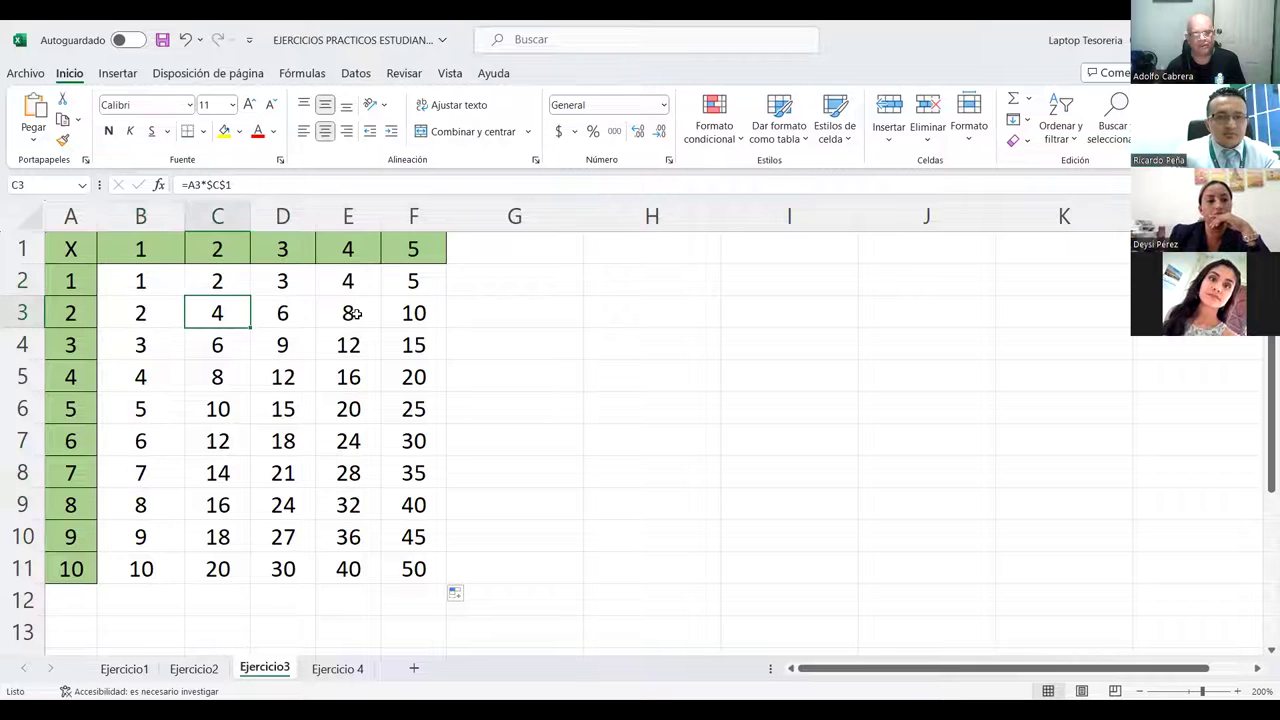
key("Right")
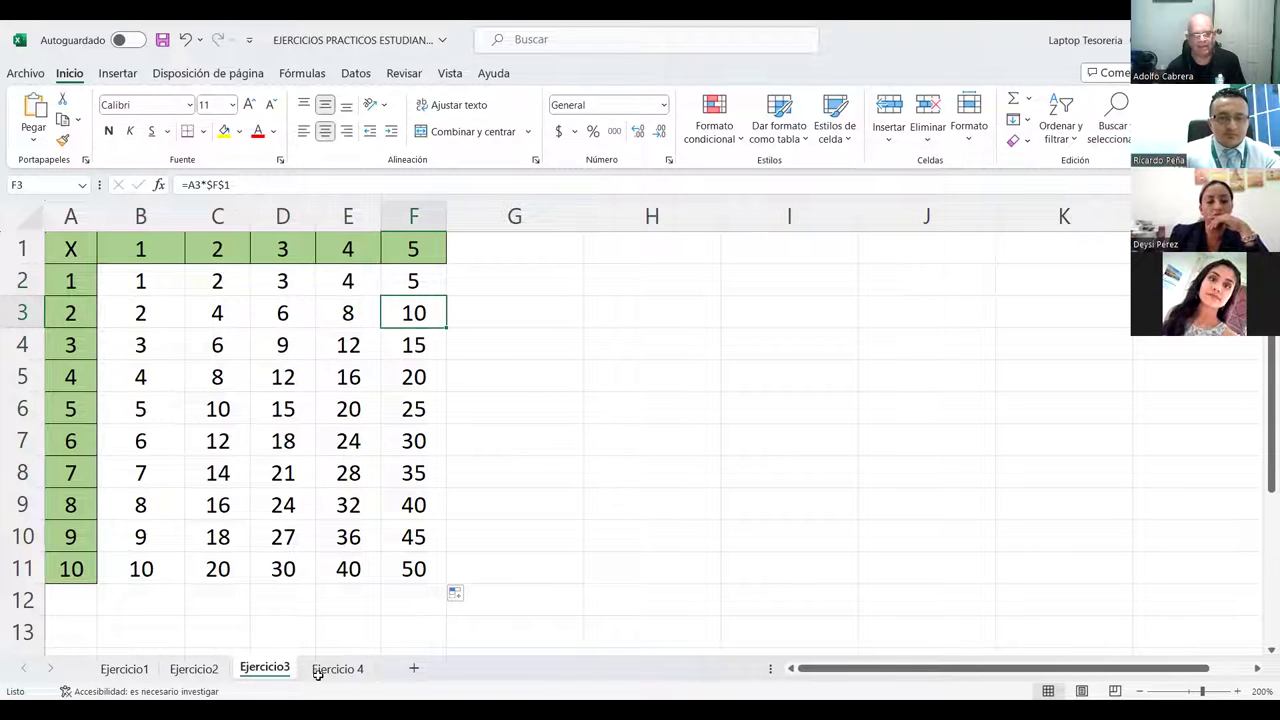